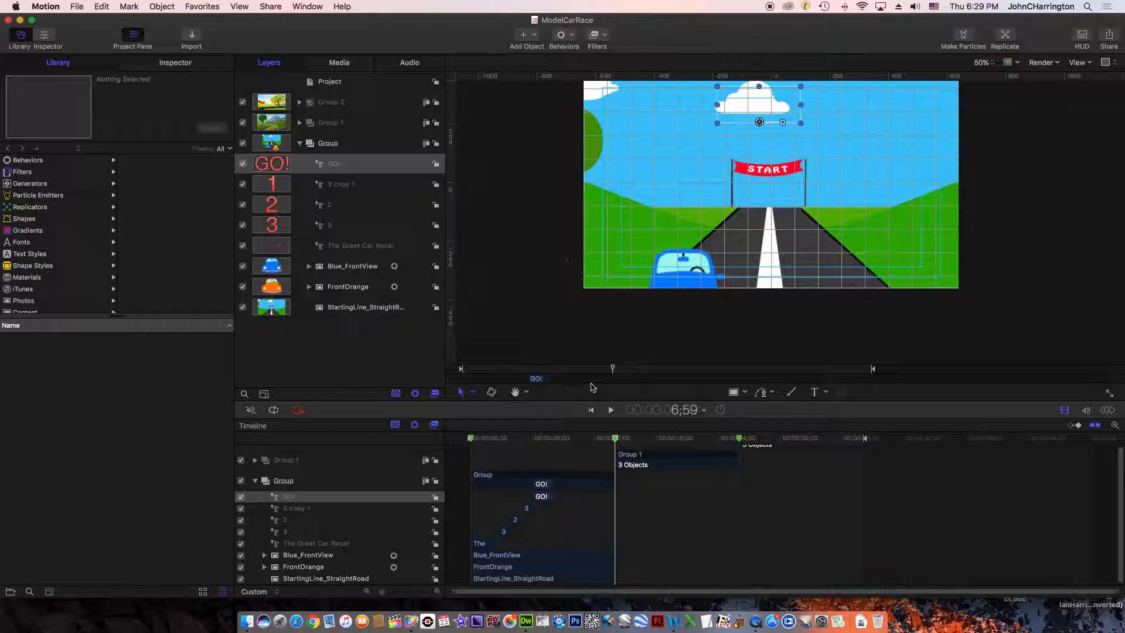
- Open the recent project Motion_CarRace_YourNameJunk
{"action": "mouse_move", "coordinate": [615, 437]}
{"action": "left_mouse_down"}
{"action": "mouse_move", "coordinate": [736, 452]}
{"action": "mouse_move", "coordinate": [587, 446]}
{"action": "mouse_move", "coordinate": [743, 461]}
{"action": "mouse_move", "coordinate": [621, 452]}
{"action": "mouse_move", "coordinate": [633, 460]}
{"action": "mouse_move", "coordinate": [708, 456]}
{"action": "mouse_move", "coordinate": [618, 447]}
{"action": "left_mouse_up"}
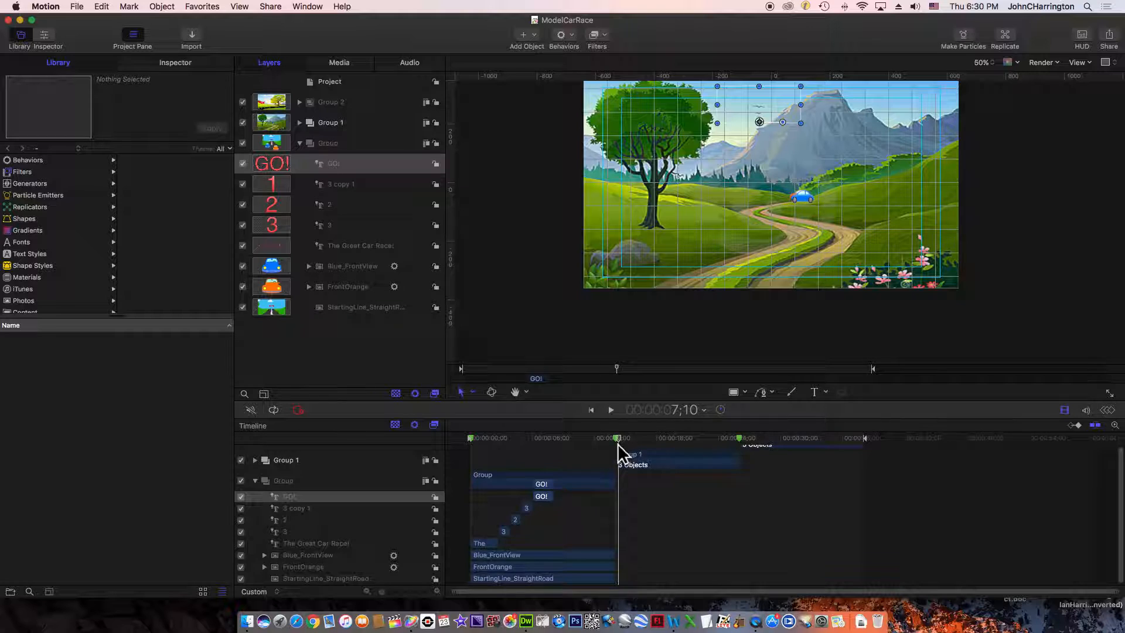
{"action": "left_click", "coordinate": [77, 7]}
{"action": "mouse_move", "coordinate": [120, 54]}
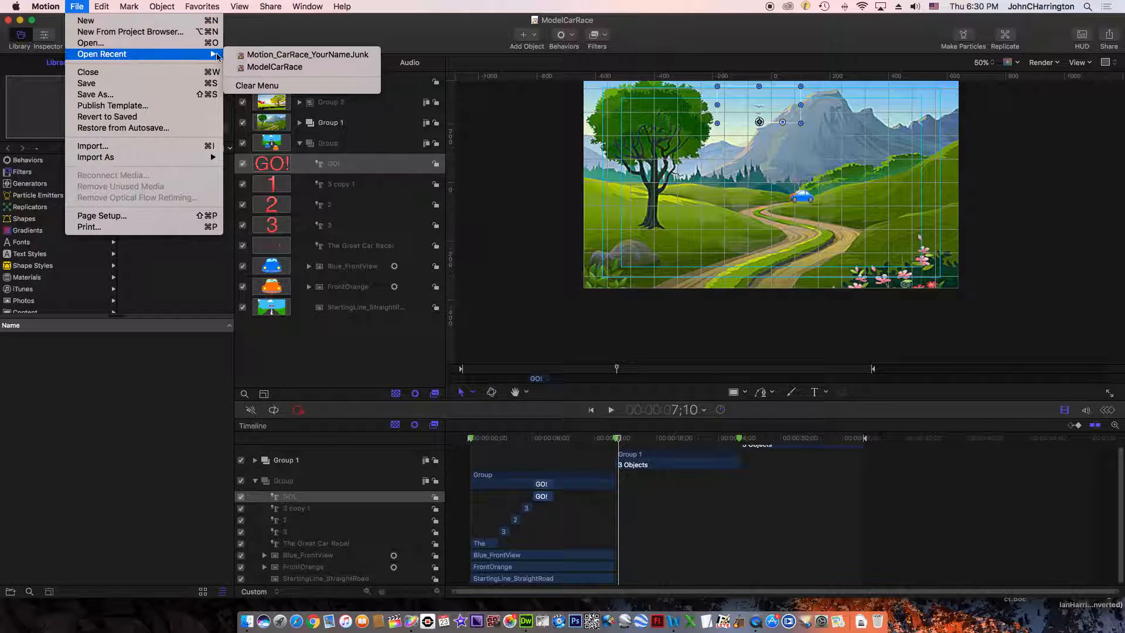
{"action": "left_click", "coordinate": [250, 55]}
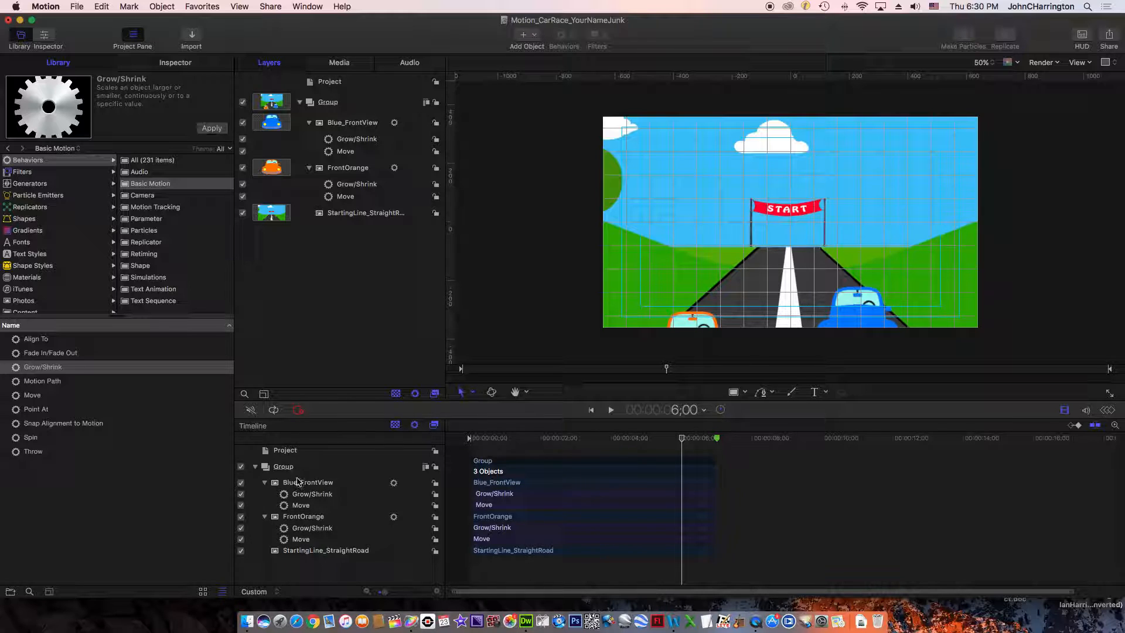
- Collapse the starting-line group in both the layer list and the timeline, and place the playhead at 7;00
{"action": "left_click", "coordinate": [254, 467]}
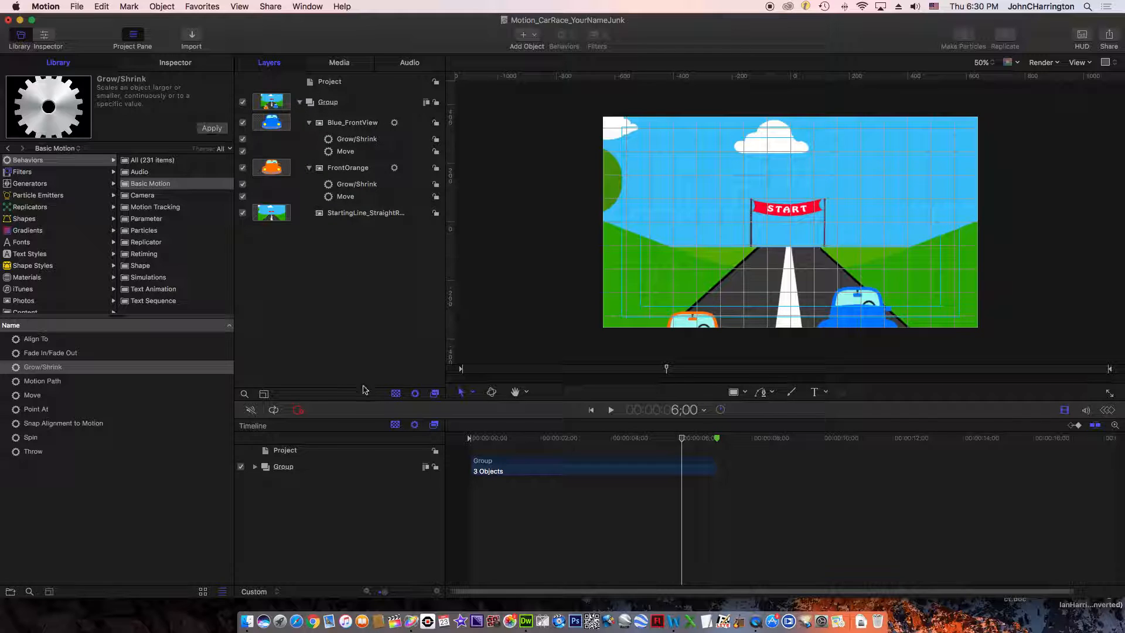
{"action": "left_click", "coordinate": [299, 103]}
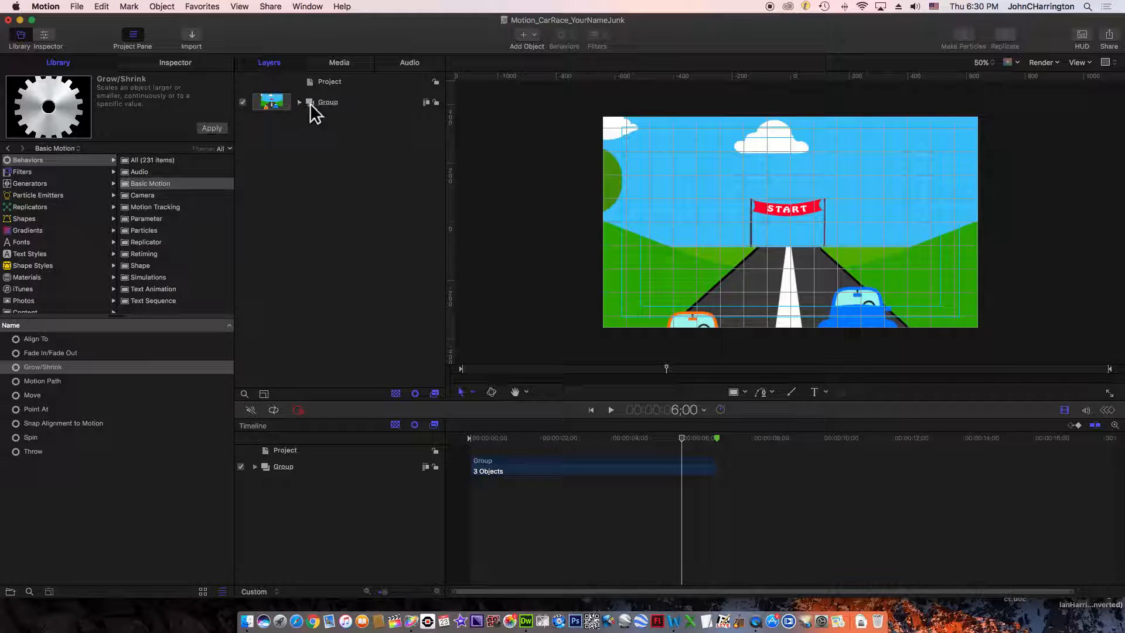
{"action": "left_click_drag", "start_coordinate": [683, 437], "coordinate": [716, 443]}
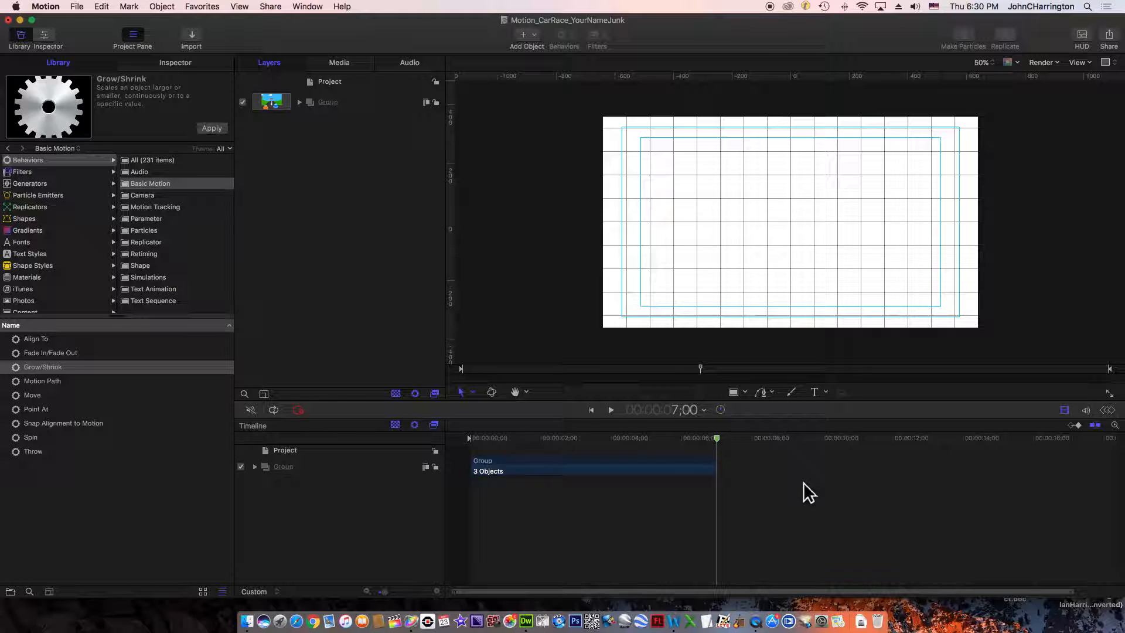
{"action": "left_click", "coordinate": [77, 7]}
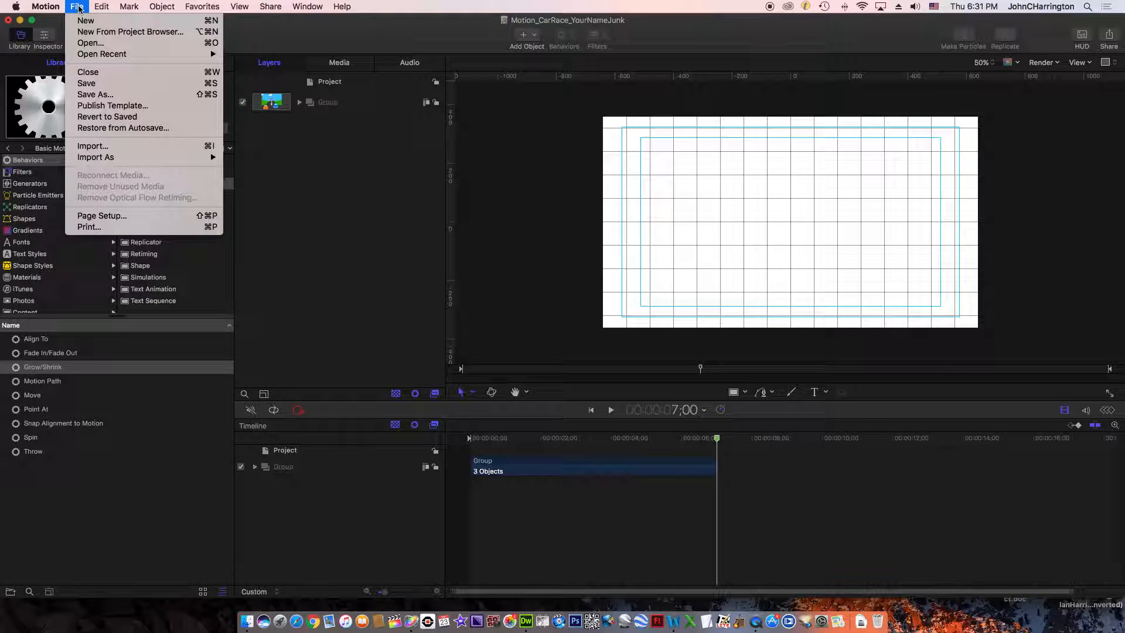
{"action": "left_click", "coordinate": [123, 31]}
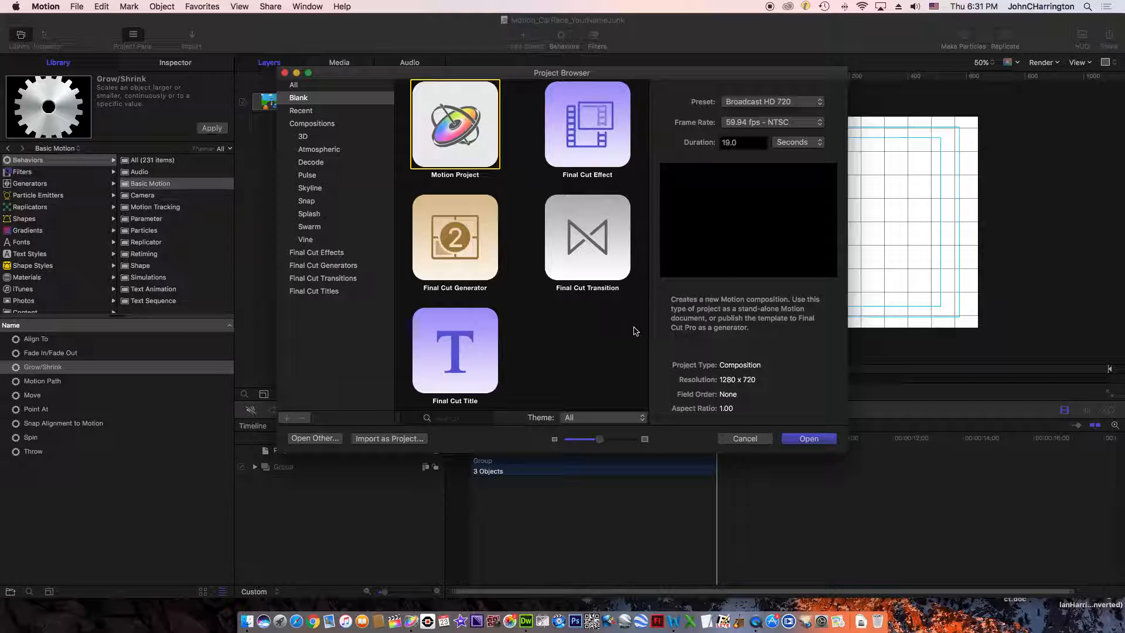
{"action": "left_click", "coordinate": [740, 438]}
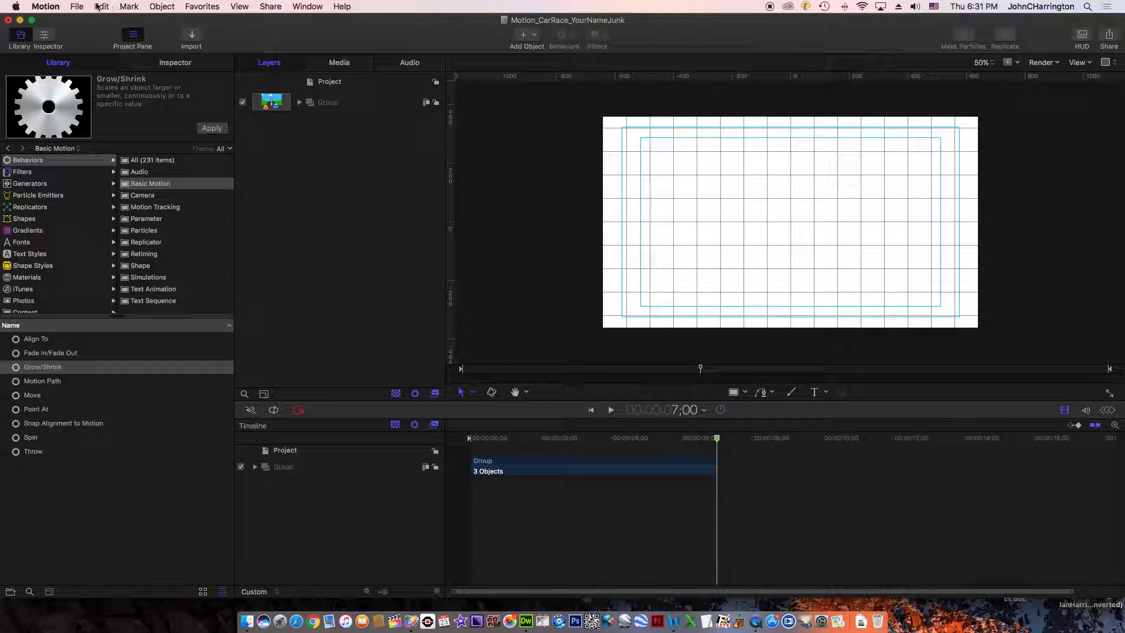
- Add a new empty group to the project for the second scene
{"action": "left_click", "coordinate": [78, 6]}
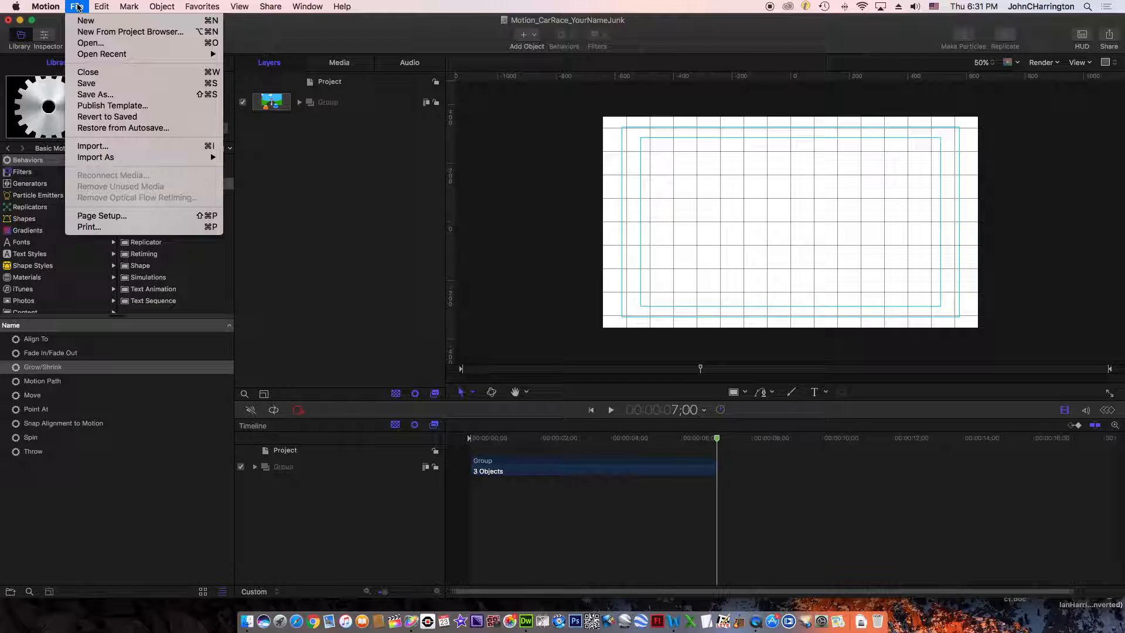
{"action": "mouse_move", "coordinate": [101, 9]}
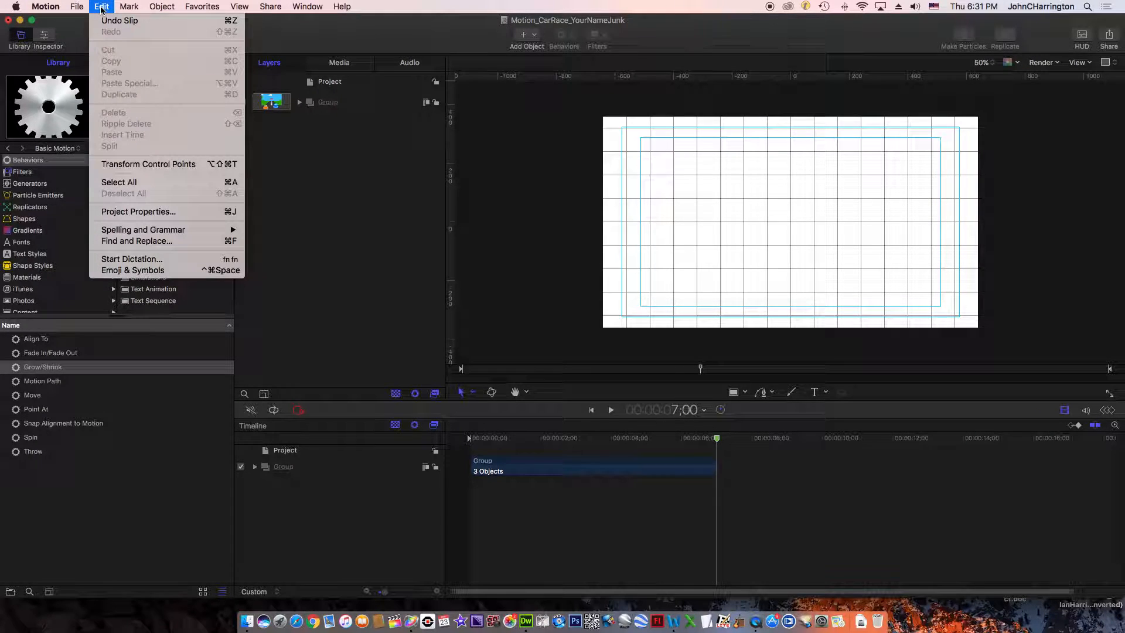
{"action": "mouse_move", "coordinate": [163, 11]}
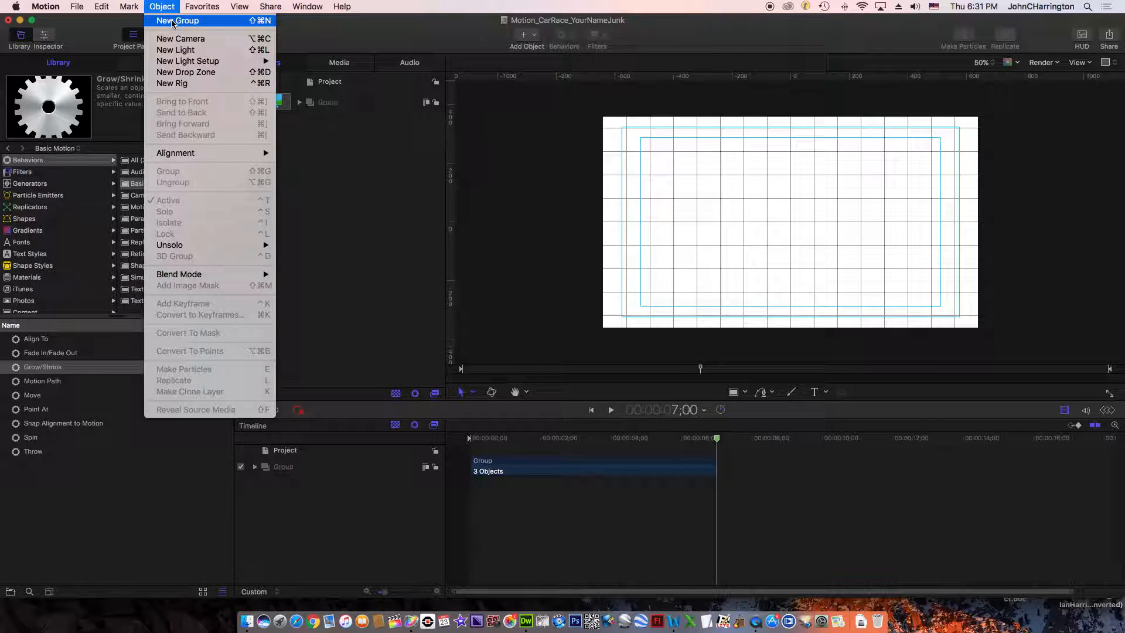
{"action": "left_click", "coordinate": [171, 20]}
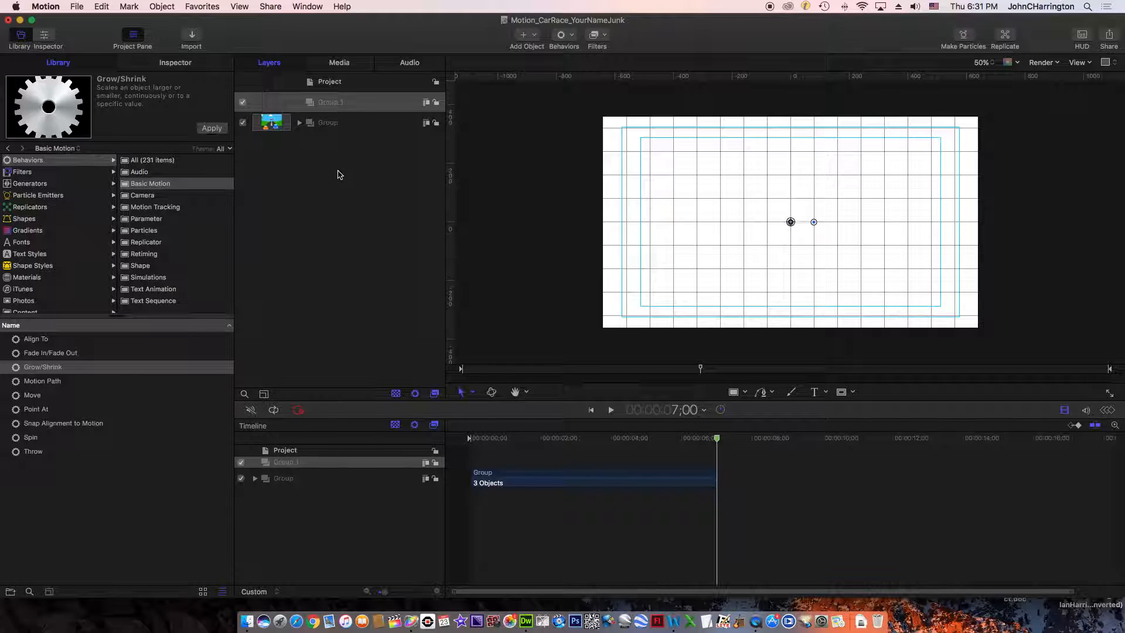
- Import CurvedRoad.png from the Roads folder into Group 1 and shift it in the timeline to start at 7;00
{"action": "left_click", "coordinate": [317, 111]}
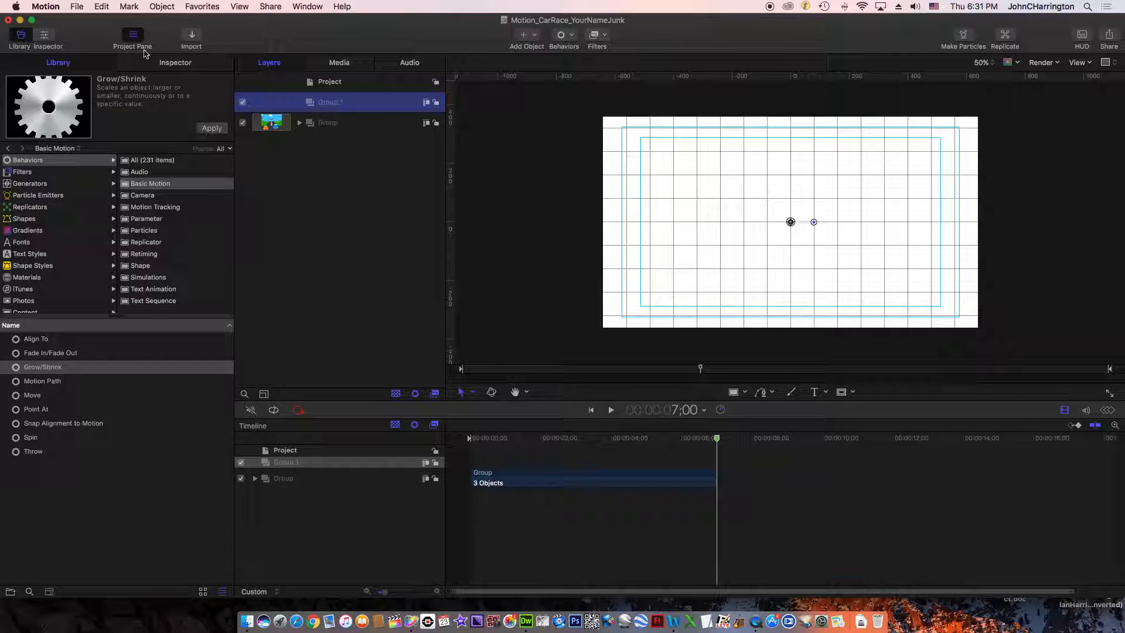
{"action": "left_click", "coordinate": [78, 7]}
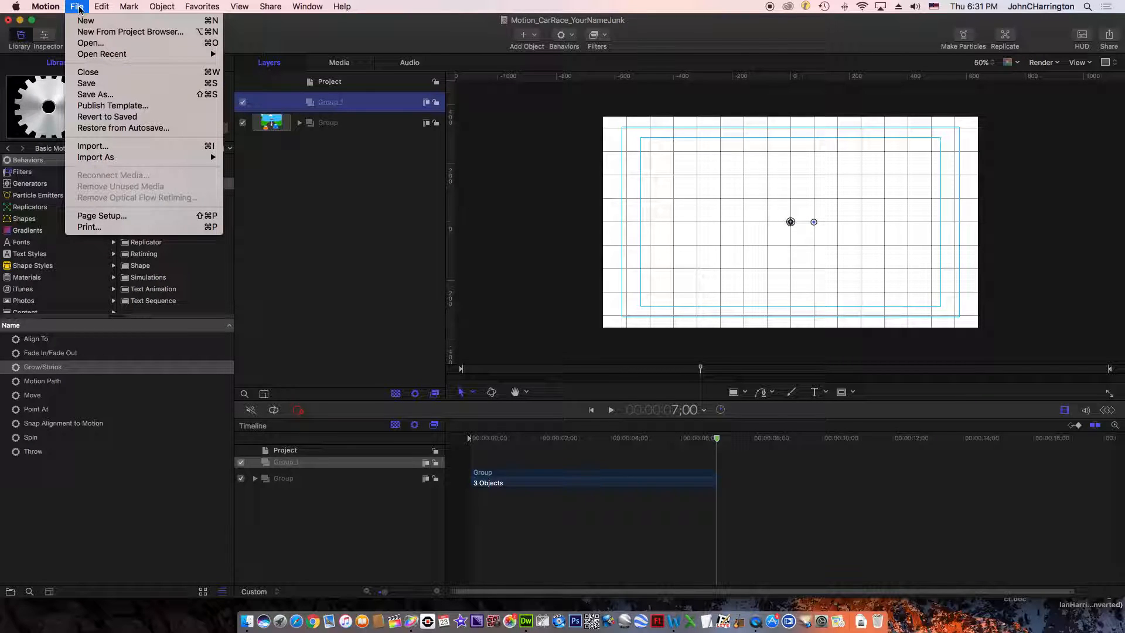
{"action": "left_click", "coordinate": [103, 147]}
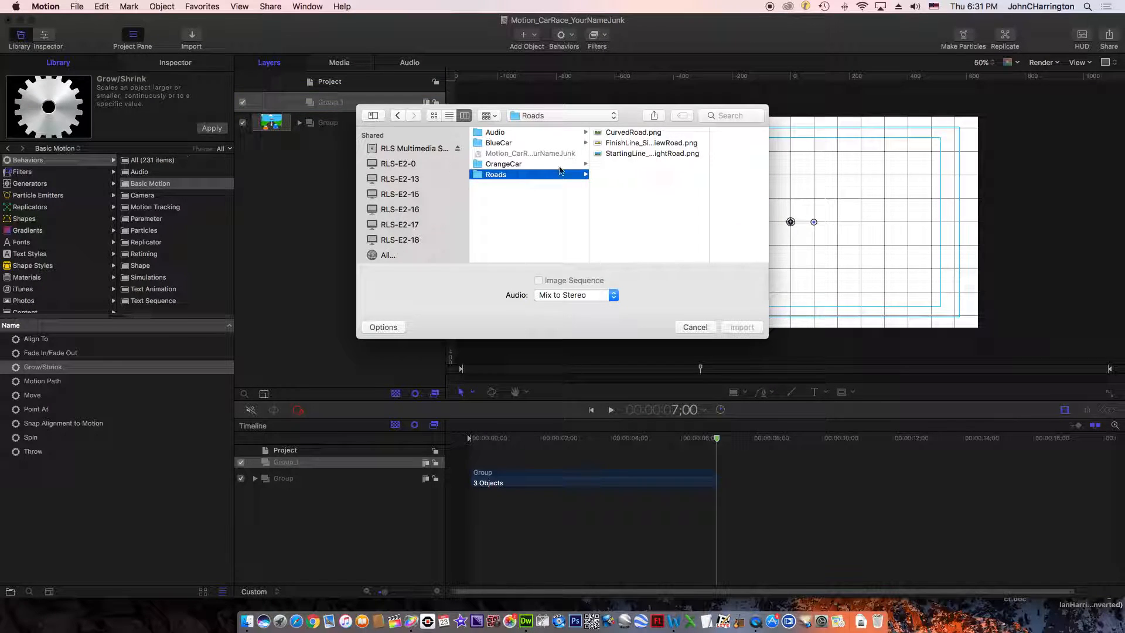
{"action": "left_click", "coordinate": [624, 133]}
{"action": "left_click", "coordinate": [743, 326]}
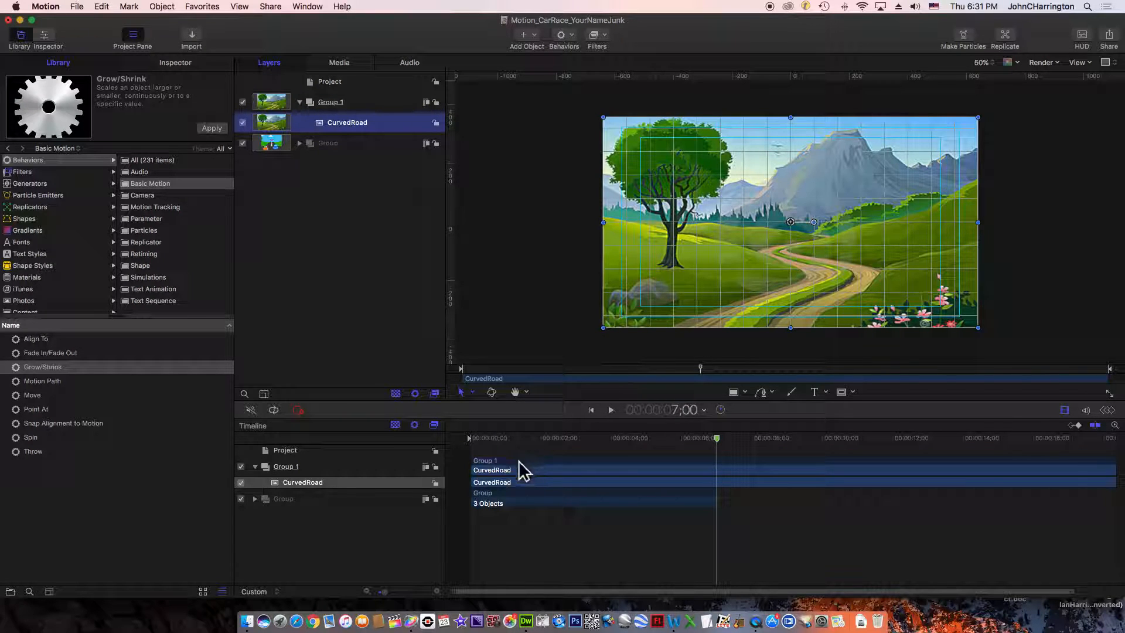
{"action": "left_click_drag", "start_coordinate": [478, 479], "coordinate": [723, 476]}
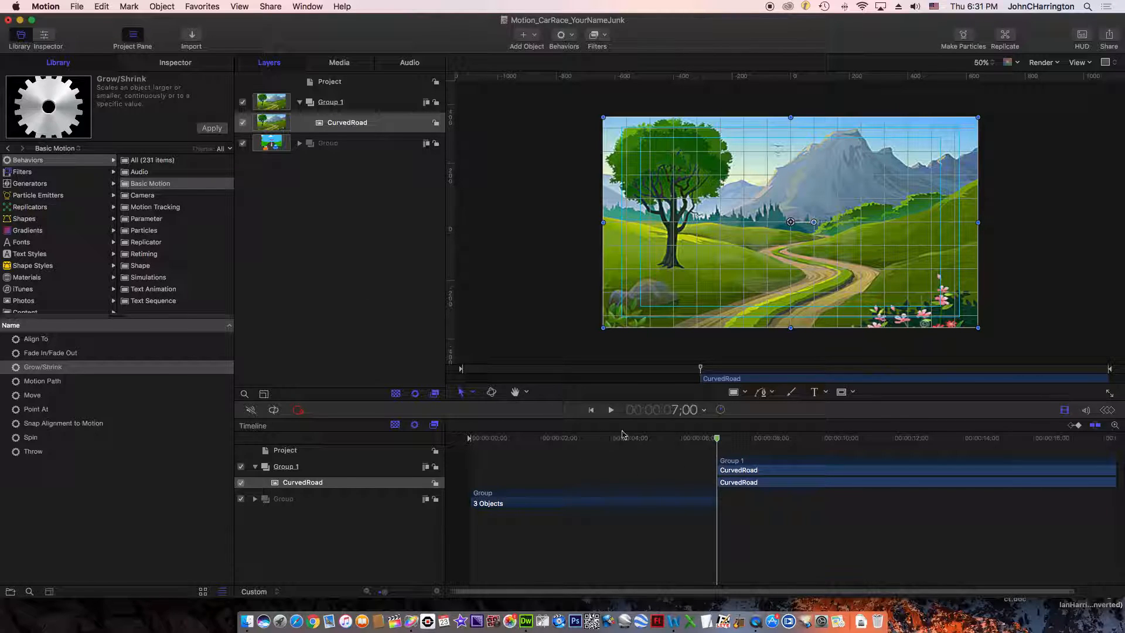
- Import OrangeCar_Left.png from the OrangeCar folder into Group 1 and shift it in the timeline to start at 7;00
{"action": "left_click", "coordinate": [755, 468]}
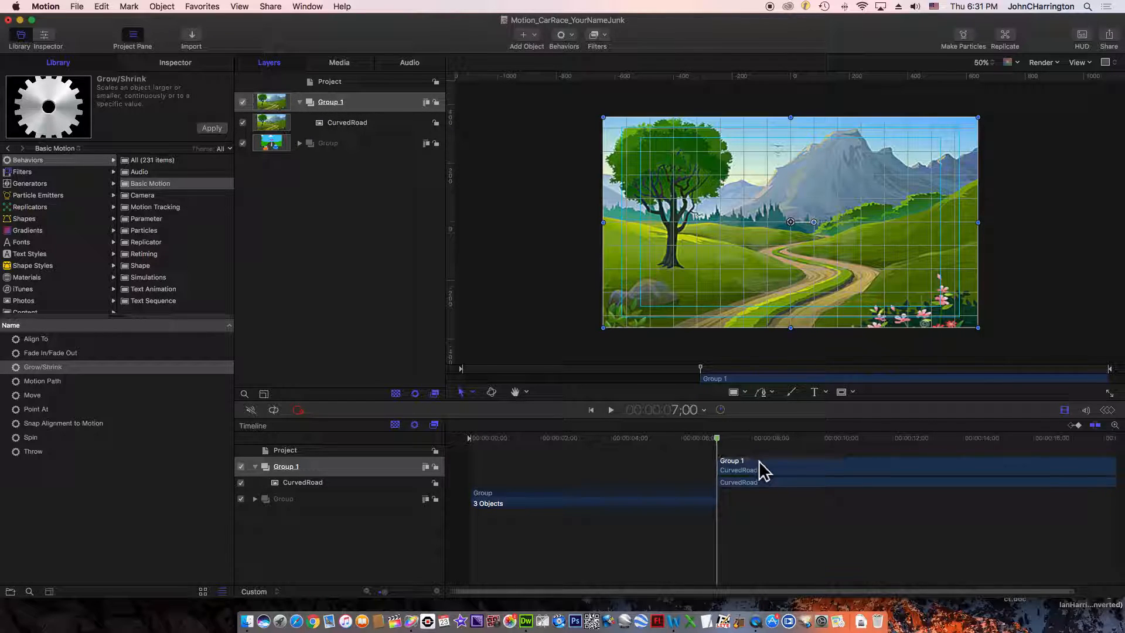
{"action": "left_click", "coordinate": [76, 7]}
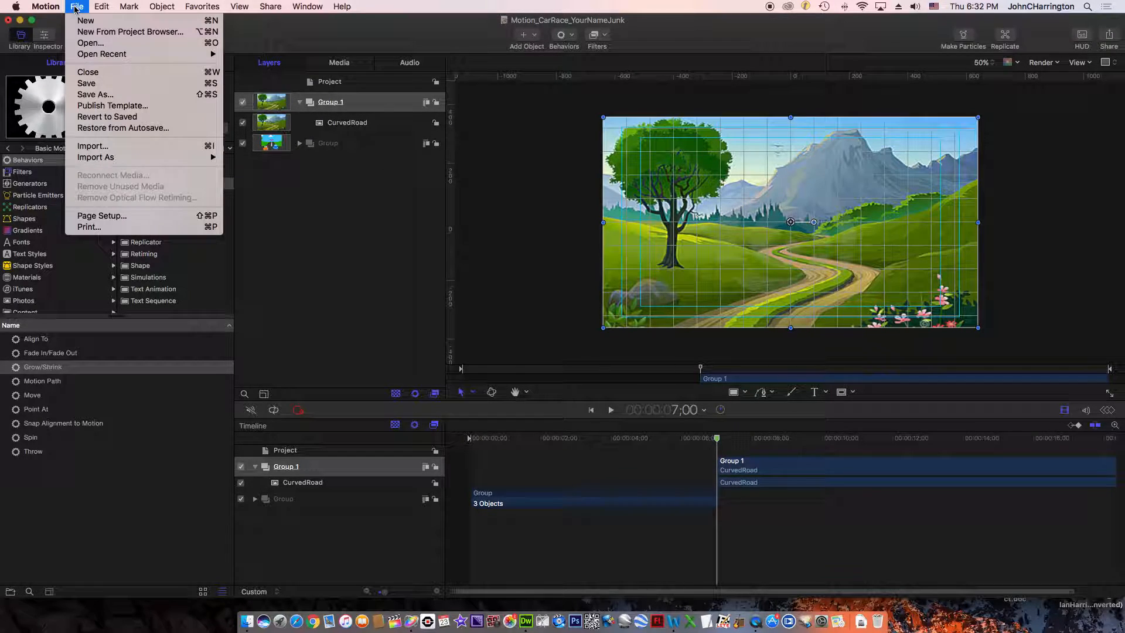
{"action": "left_click", "coordinate": [96, 146]}
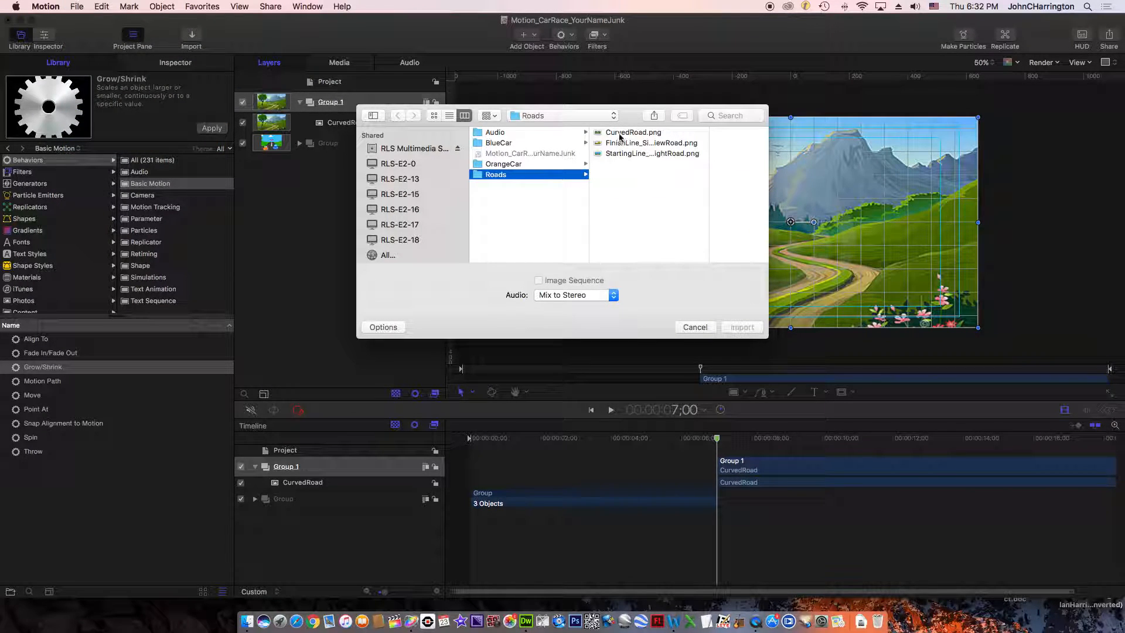
{"action": "left_click", "coordinate": [506, 164]}
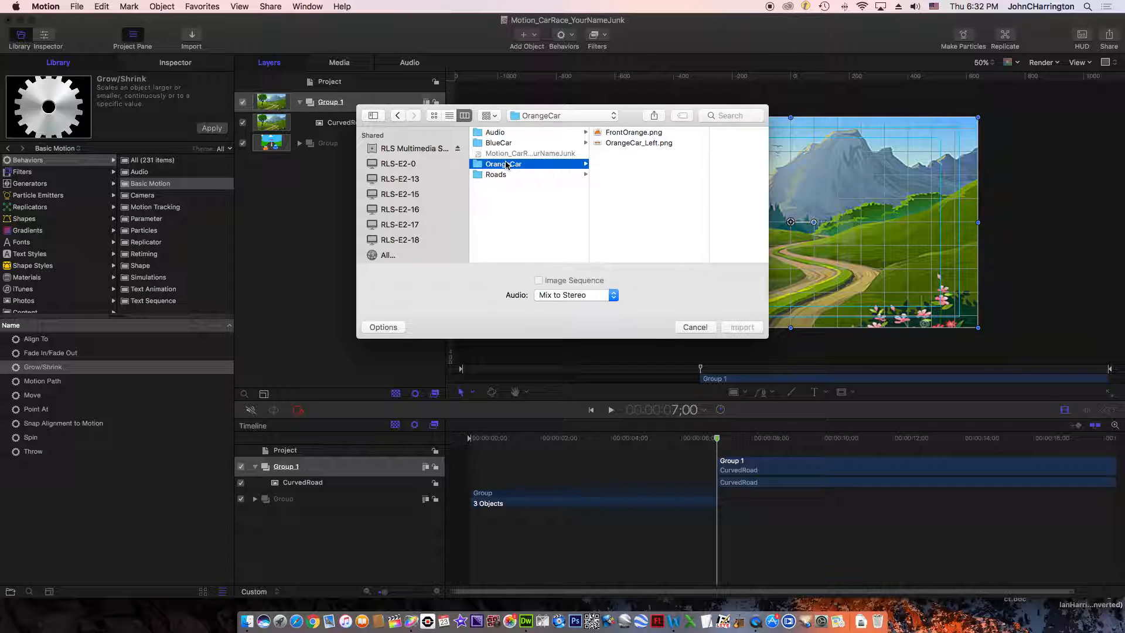
{"action": "left_click", "coordinate": [634, 143]}
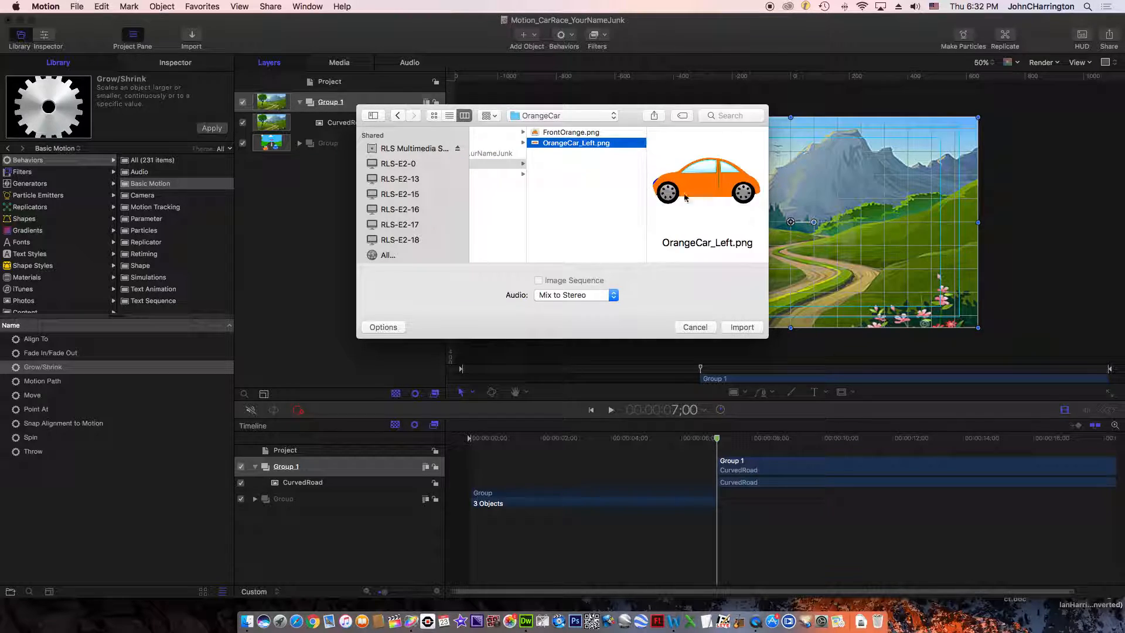
{"action": "left_click", "coordinate": [742, 327]}
{"action": "left_click_drag", "start_coordinate": [499, 460], "coordinate": [720, 480]}
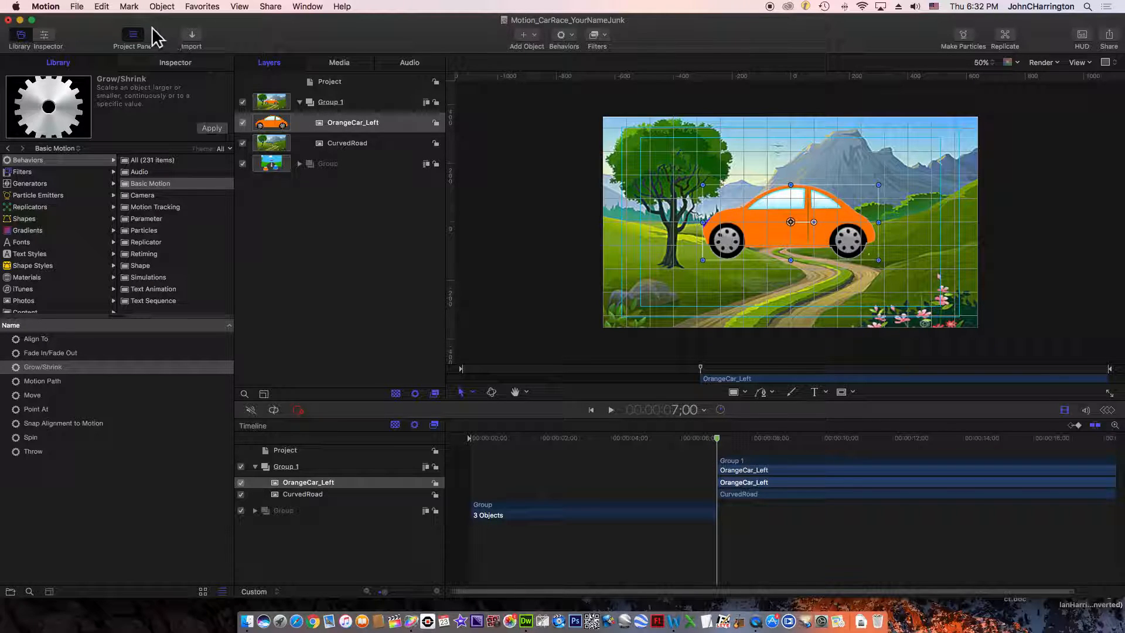
- Import BlueLeft.png from the BlueCar folder into Group 1 and shift it in the timeline to start at 7;00
{"action": "left_click", "coordinate": [76, 6]}
{"action": "left_click", "coordinate": [89, 146]}
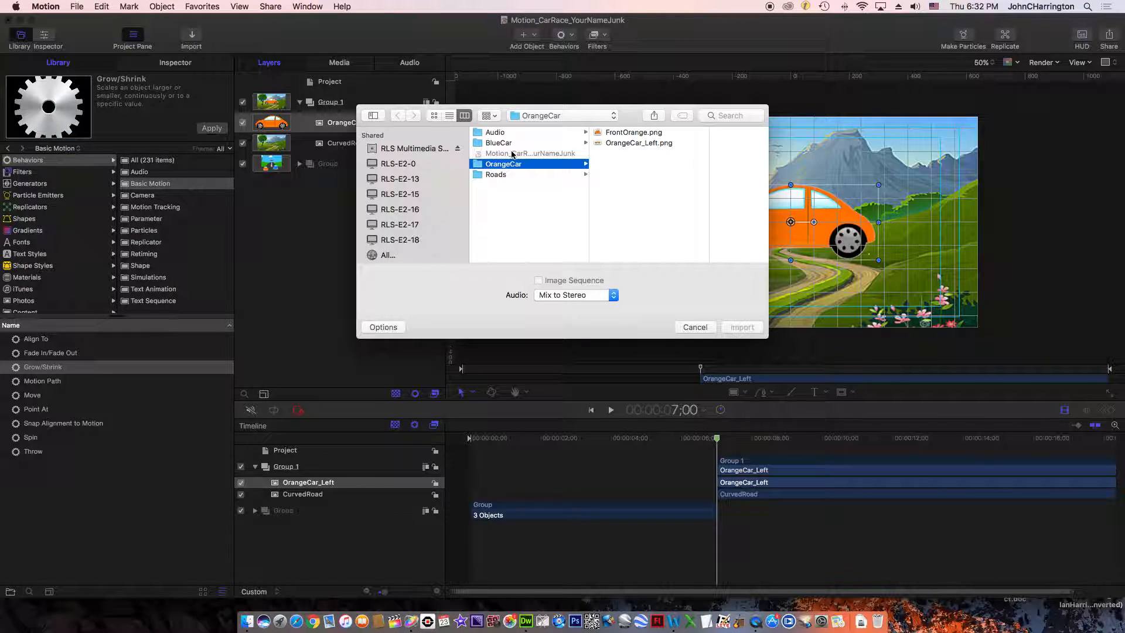
{"action": "left_click", "coordinate": [506, 146]}
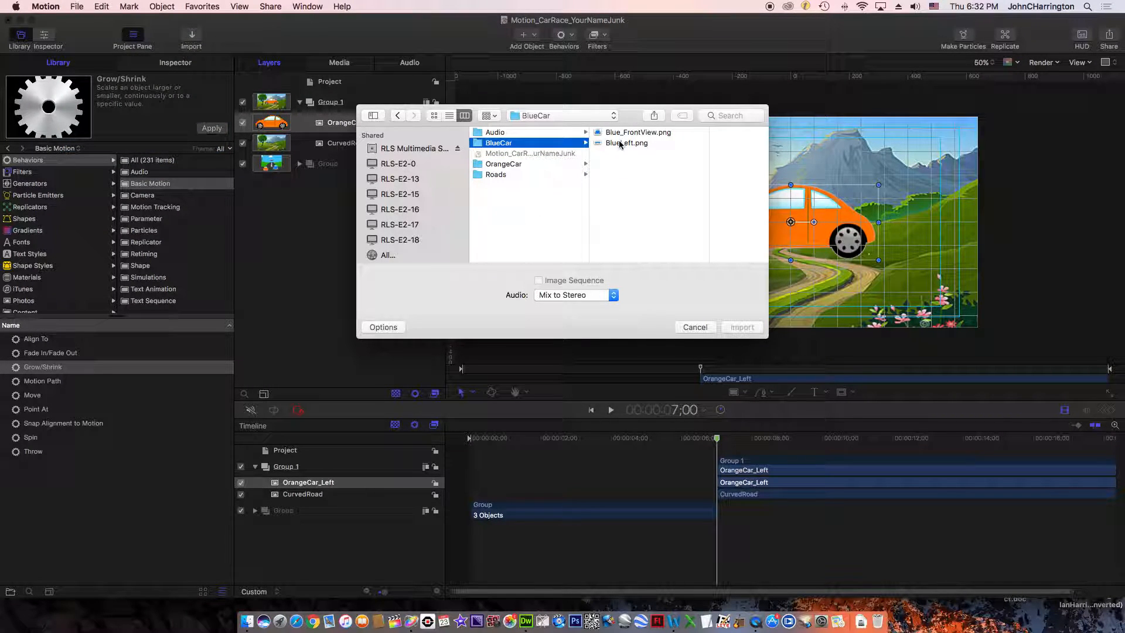
{"action": "left_click", "coordinate": [621, 143]}
{"action": "left_click", "coordinate": [742, 324]}
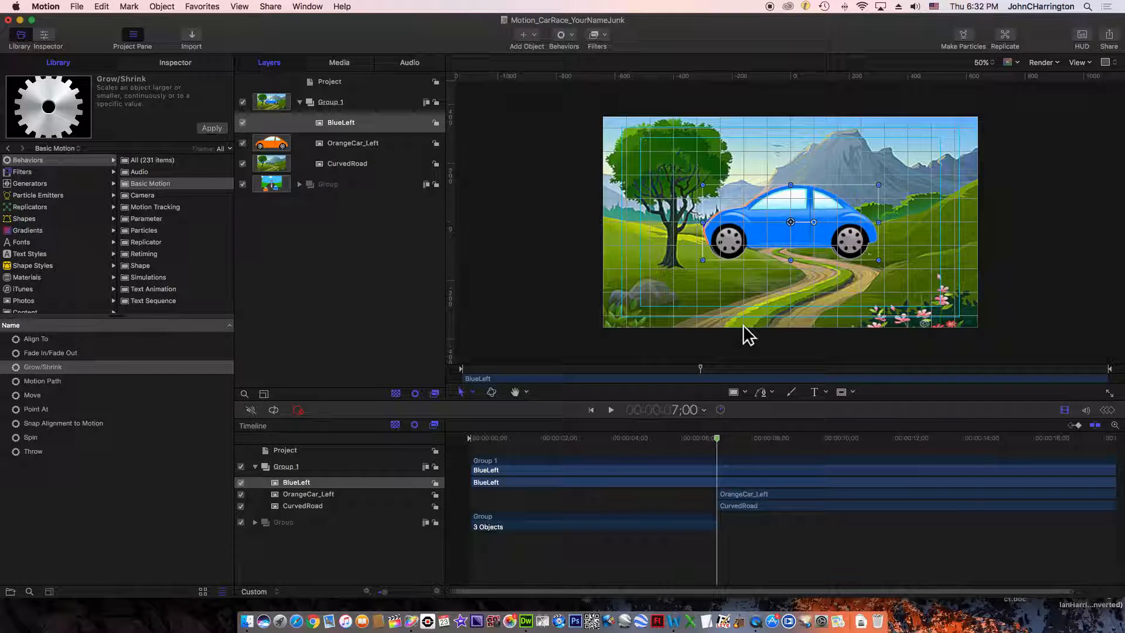
{"action": "left_click_drag", "start_coordinate": [477, 468], "coordinate": [726, 470]}
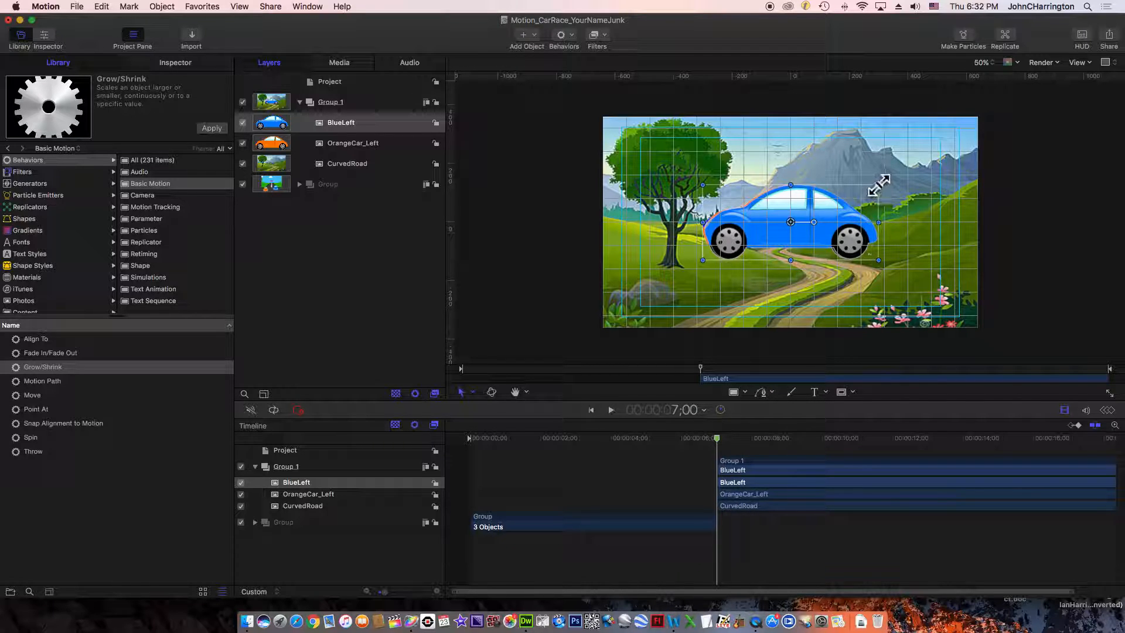
- Scale the blue and orange cars down to small distant cars and move the orange one to the far end of the curved road
{"action": "left_click_drag", "start_coordinate": [877, 182], "coordinate": [901, 212]}
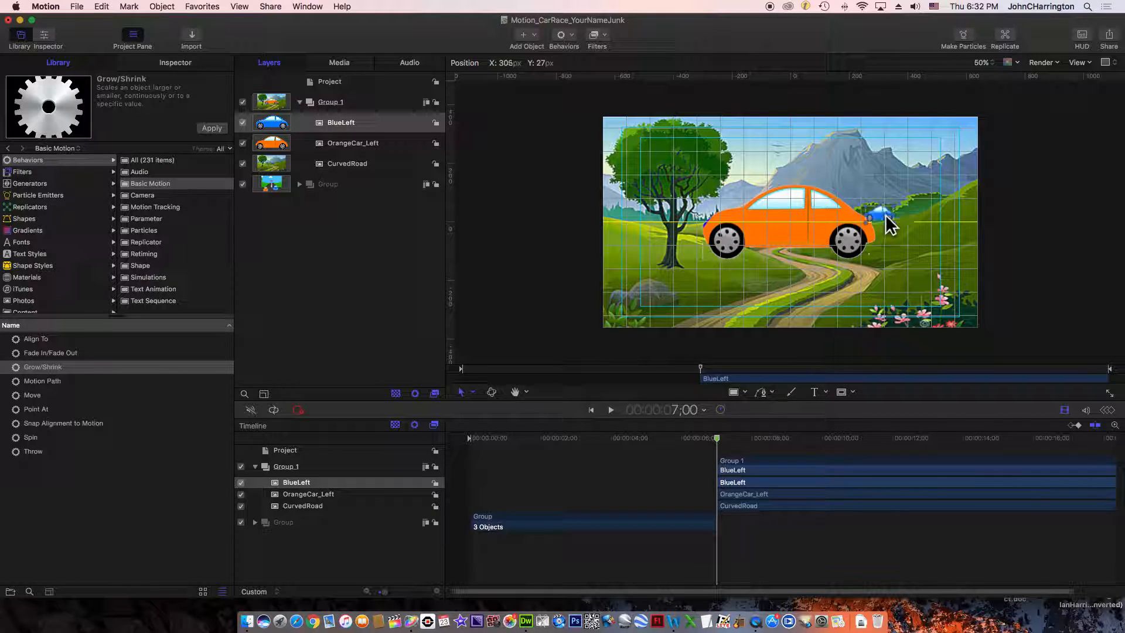
{"action": "left_click", "coordinate": [783, 217]}
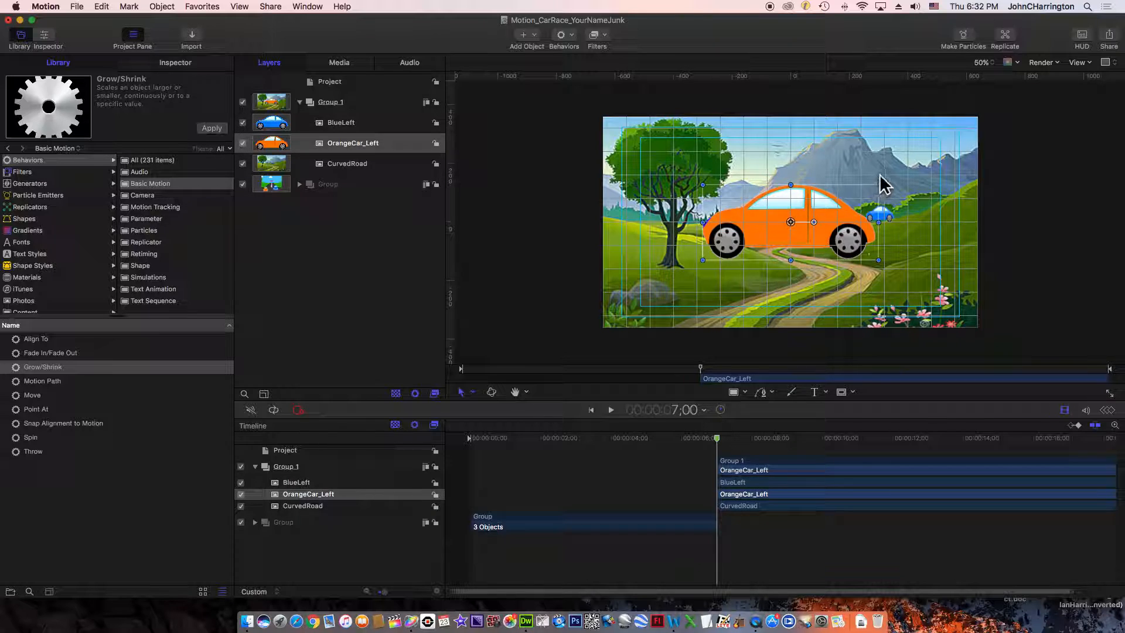
{"action": "left_click_drag", "start_coordinate": [878, 186], "coordinate": [730, 242]}
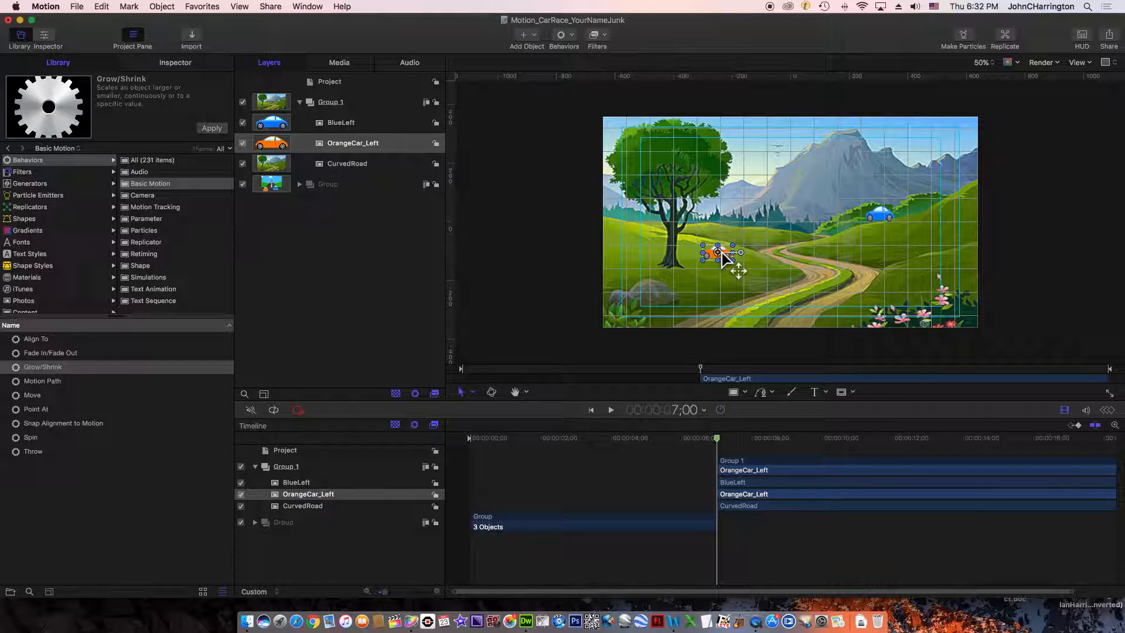
{"action": "left_click_drag", "start_coordinate": [725, 250], "coordinate": [803, 229]}
- Position the two cars together at the far end of the road, with the orange car slightly ahead of the blue one
{"action": "left_click", "coordinate": [874, 215]}
{"action": "left_click_drag", "start_coordinate": [894, 210], "coordinate": [842, 230]}
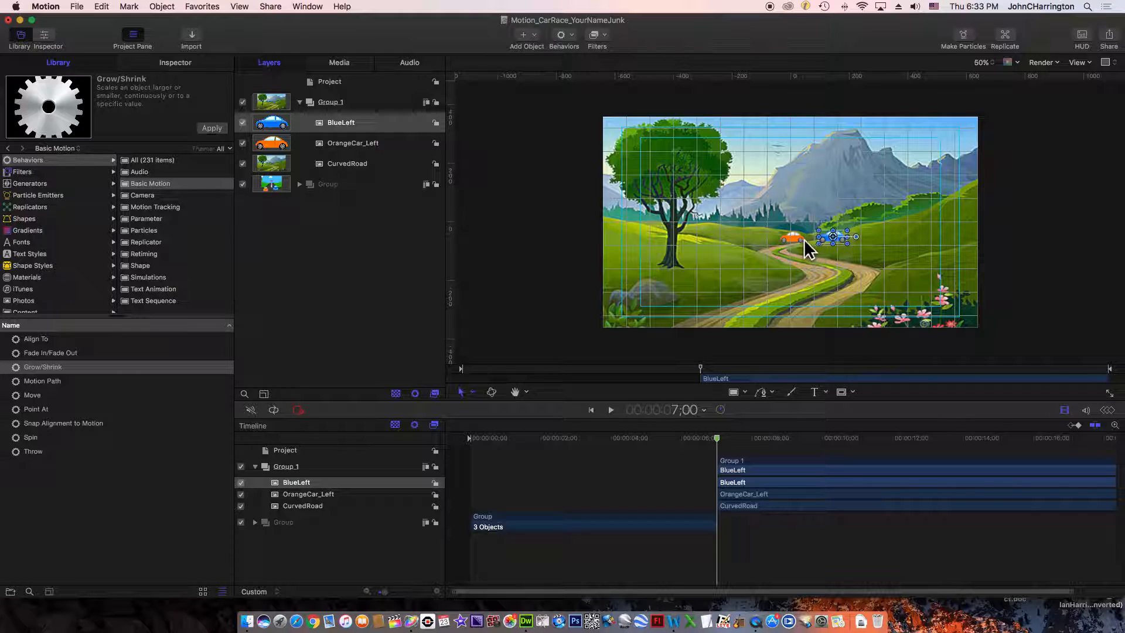
{"action": "left_click_drag", "start_coordinate": [799, 237], "coordinate": [835, 233]}
- Shift the three Group 1 clips earlier in the timeline and shorten the BlueLeft clip from its end
{"action": "left_click", "coordinate": [1111, 469]}
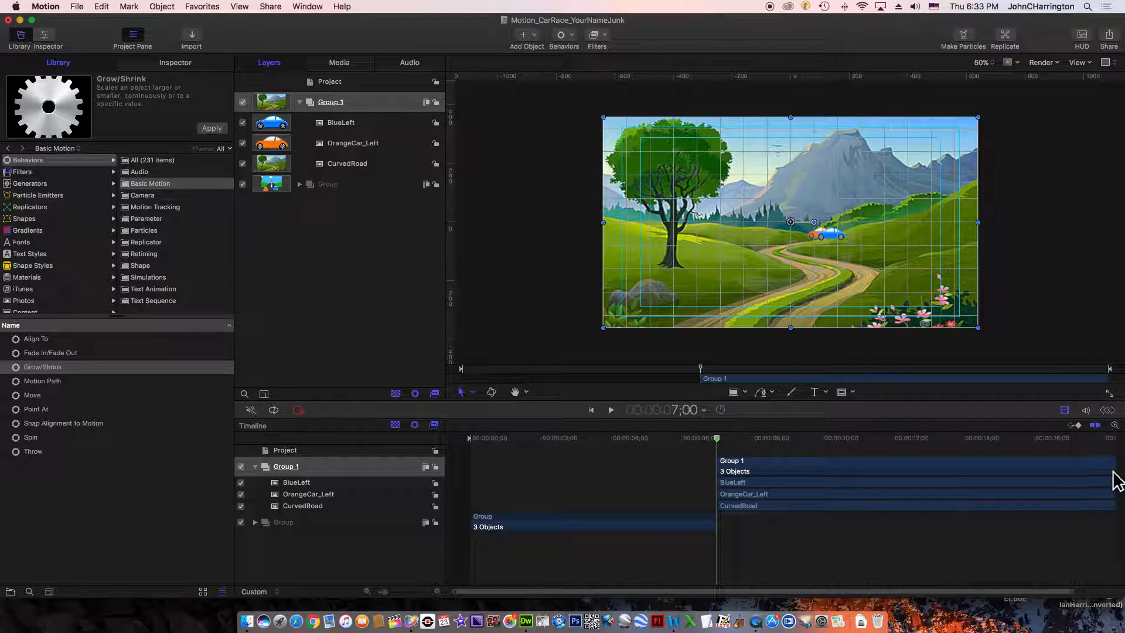
{"action": "left_click", "coordinate": [1113, 473]}
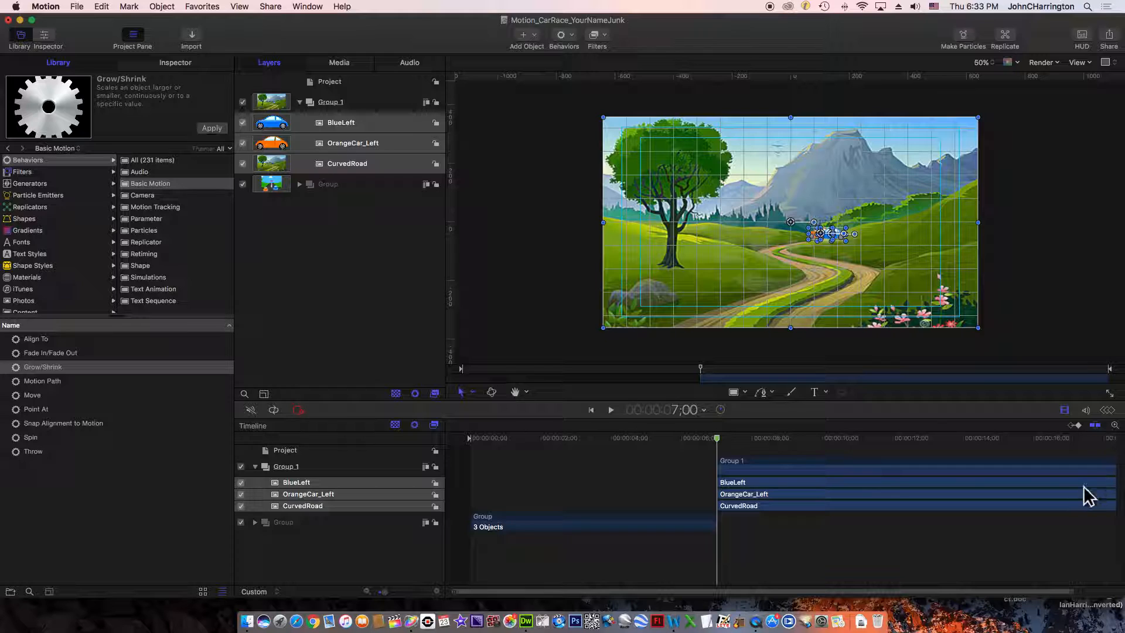
{"action": "left_click_drag", "start_coordinate": [981, 597], "coordinate": [1079, 597]}
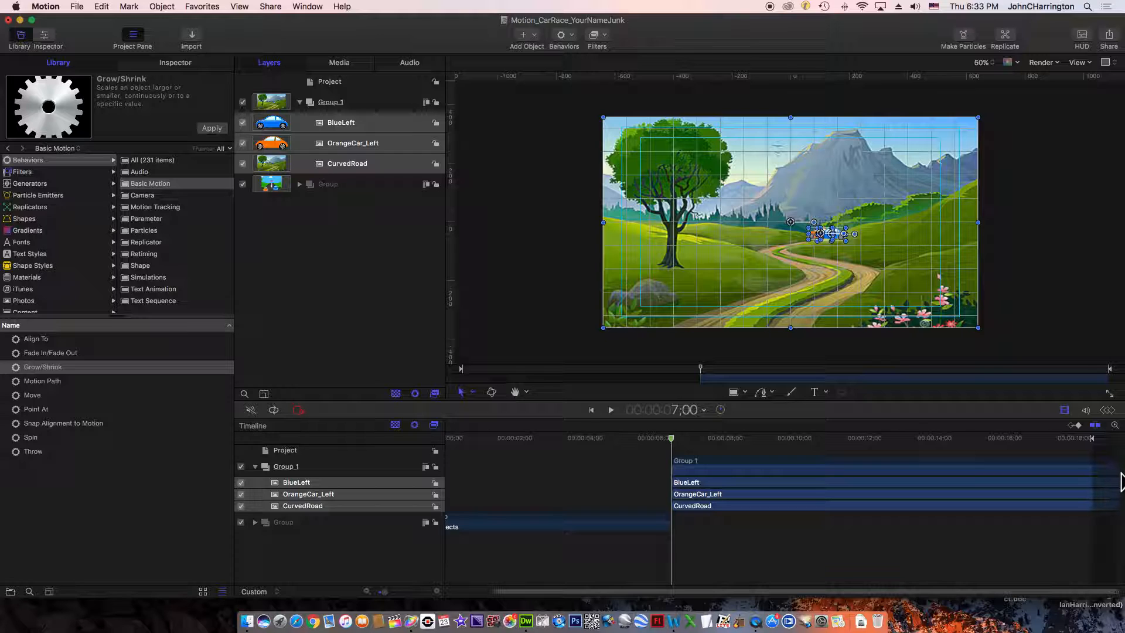
{"action": "left_click_drag", "start_coordinate": [1081, 473], "coordinate": [597, 467]}
{"action": "left_click", "coordinate": [912, 484]}
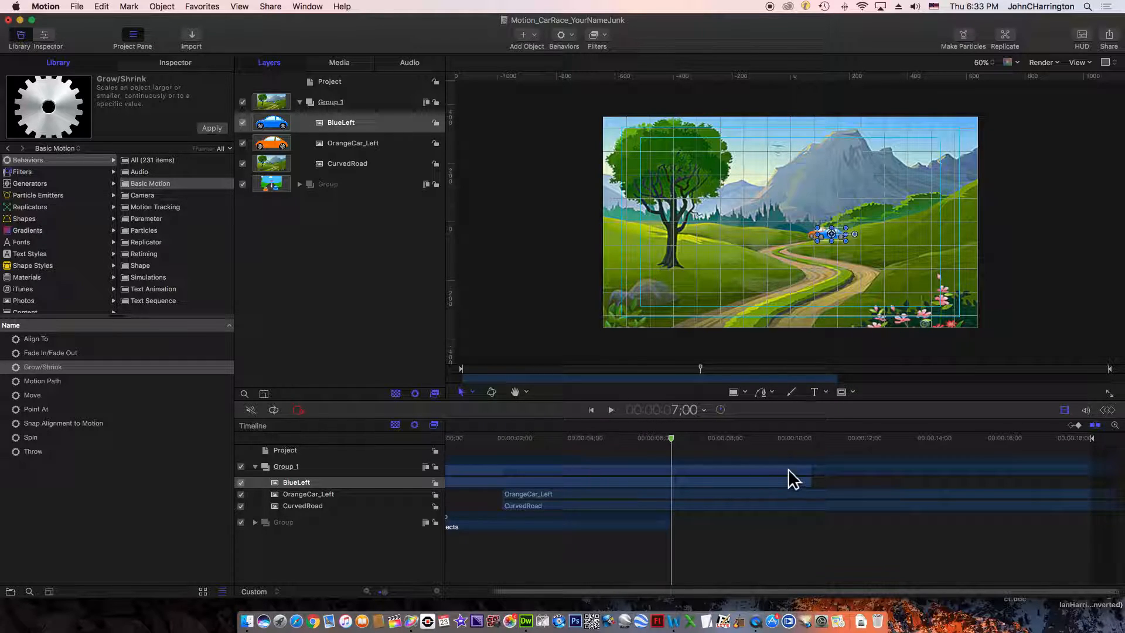
{"action": "left_click_drag", "start_coordinate": [811, 479], "coordinate": [536, 466]}
- Shorten the OrangeCar_Left and CurvedRoad clips in the timeline from their ends
{"action": "left_click_drag", "start_coordinate": [746, 493], "coordinate": [327, 467]}
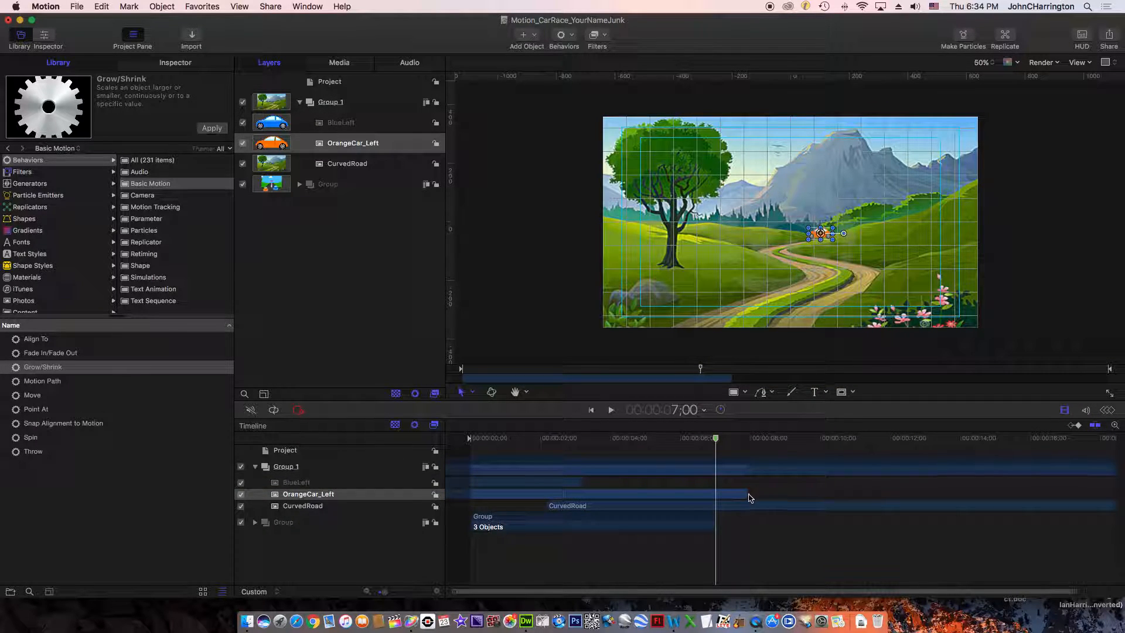
{"action": "left_click_drag", "start_coordinate": [745, 494], "coordinate": [514, 494]}
{"action": "left_click", "coordinate": [780, 510]}
{"action": "left_click_drag", "start_coordinate": [781, 511], "coordinate": [608, 467]}
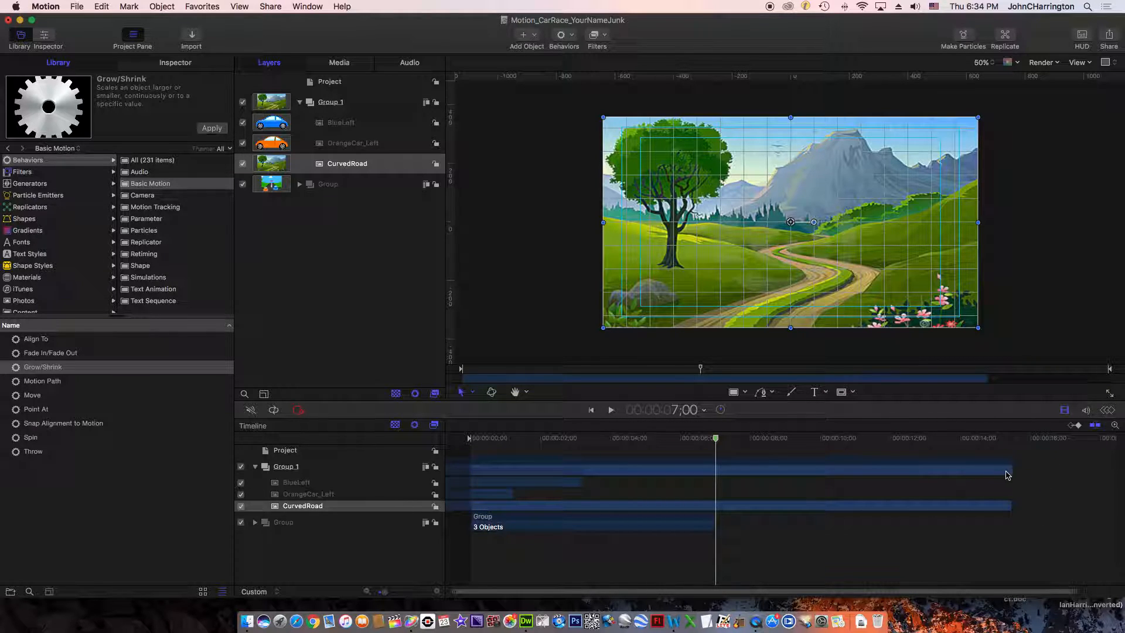
{"action": "left_click_drag", "start_coordinate": [1008, 471], "coordinate": [608, 476]}
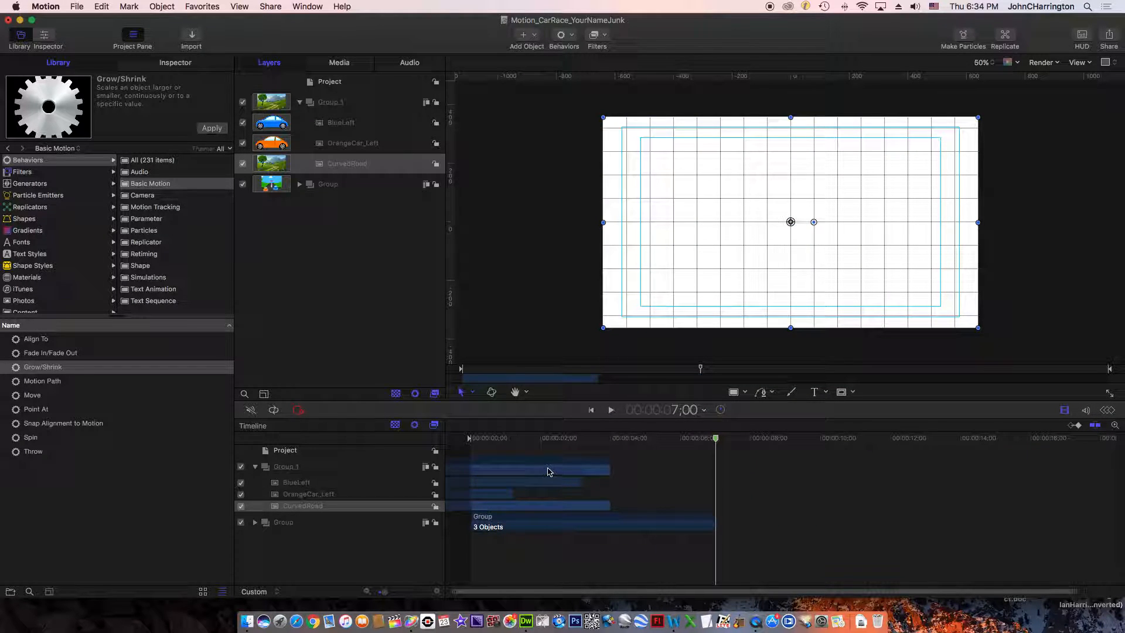
- Slide the shortened Group 1 clips later in the timeline so that BlueLeft and OrangeCar_Left both start at 7;00
{"action": "left_click_drag", "start_coordinate": [545, 465], "coordinate": [848, 472]}
{"action": "left_click_drag", "start_coordinate": [994, 470], "coordinate": [811, 486]}
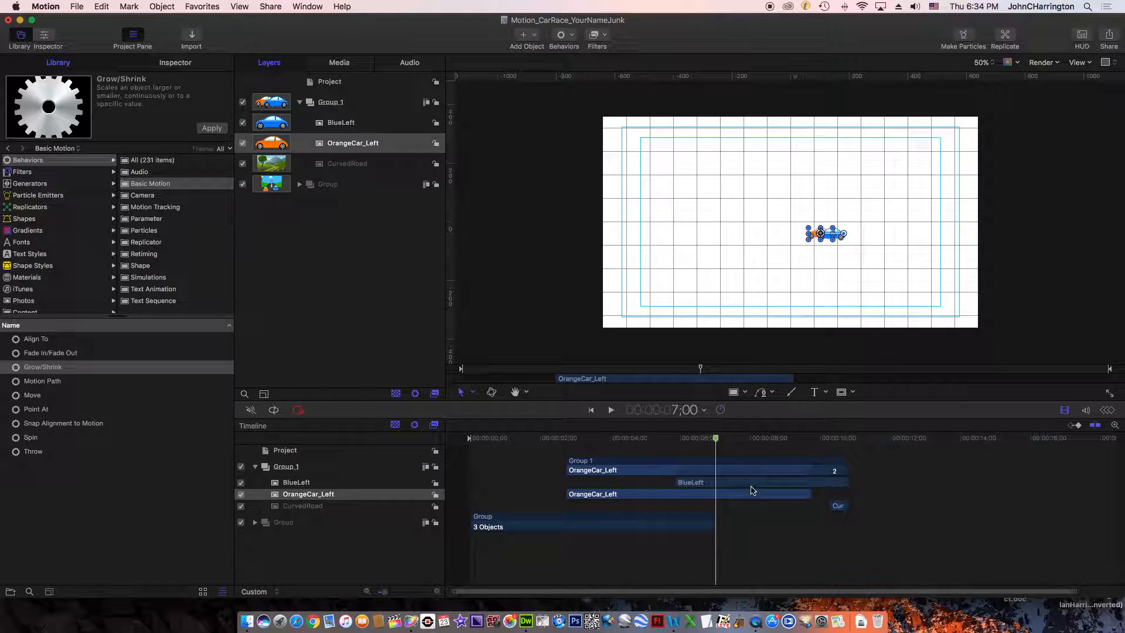
{"action": "left_click_drag", "start_coordinate": [740, 464], "coordinate": [815, 484]}
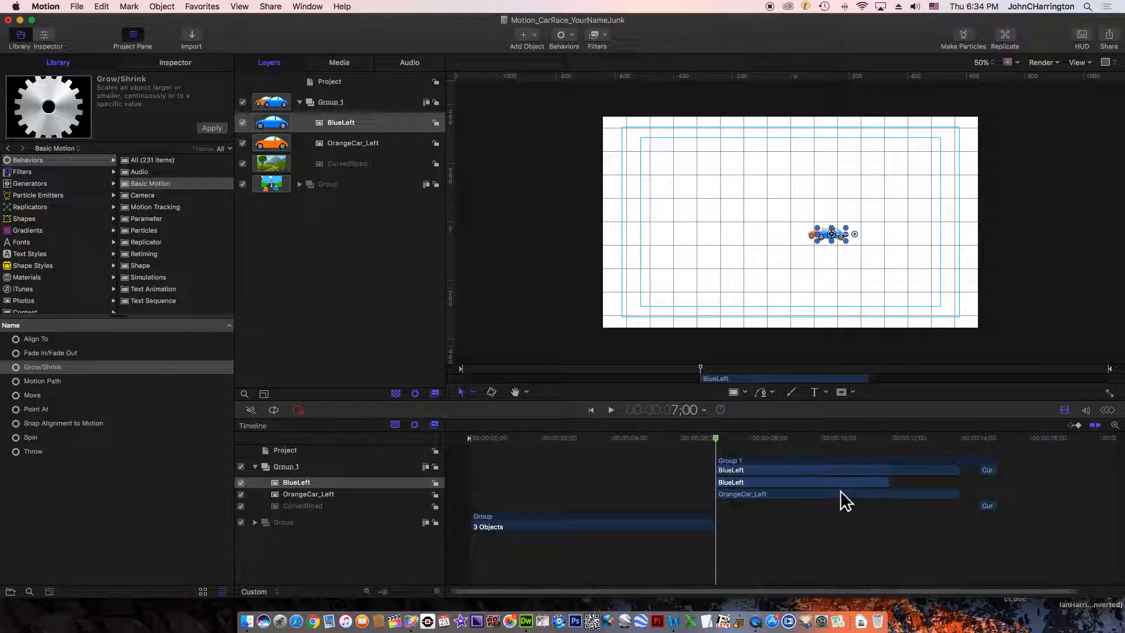
{"action": "left_click", "coordinate": [752, 457]}
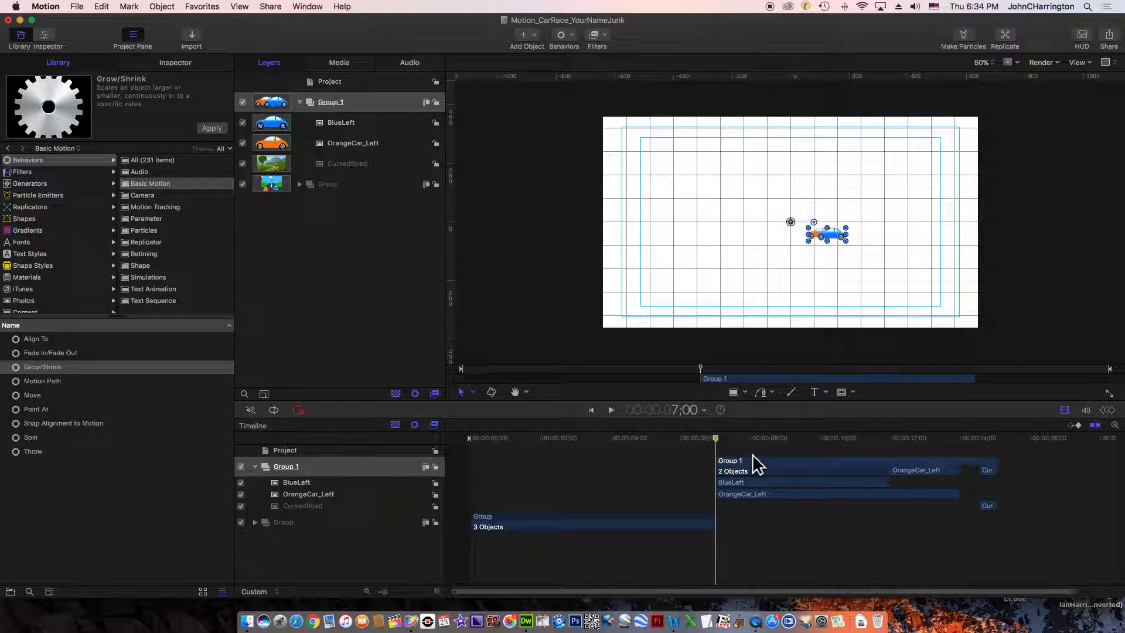
{"action": "left_click", "coordinate": [758, 479]}
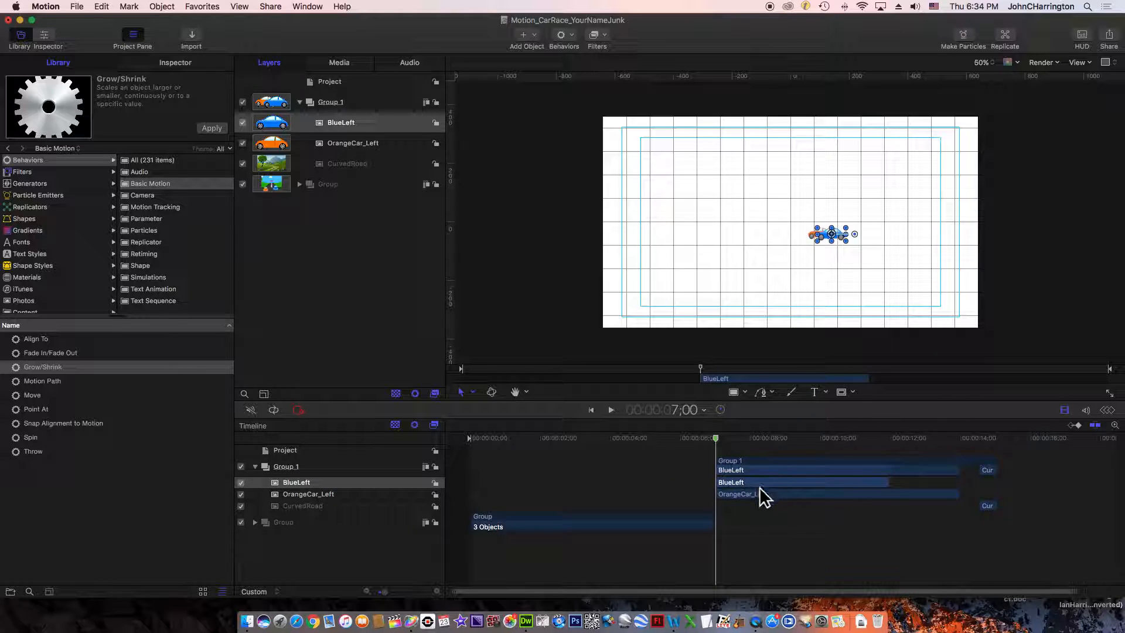
{"action": "left_click", "coordinate": [759, 493]}
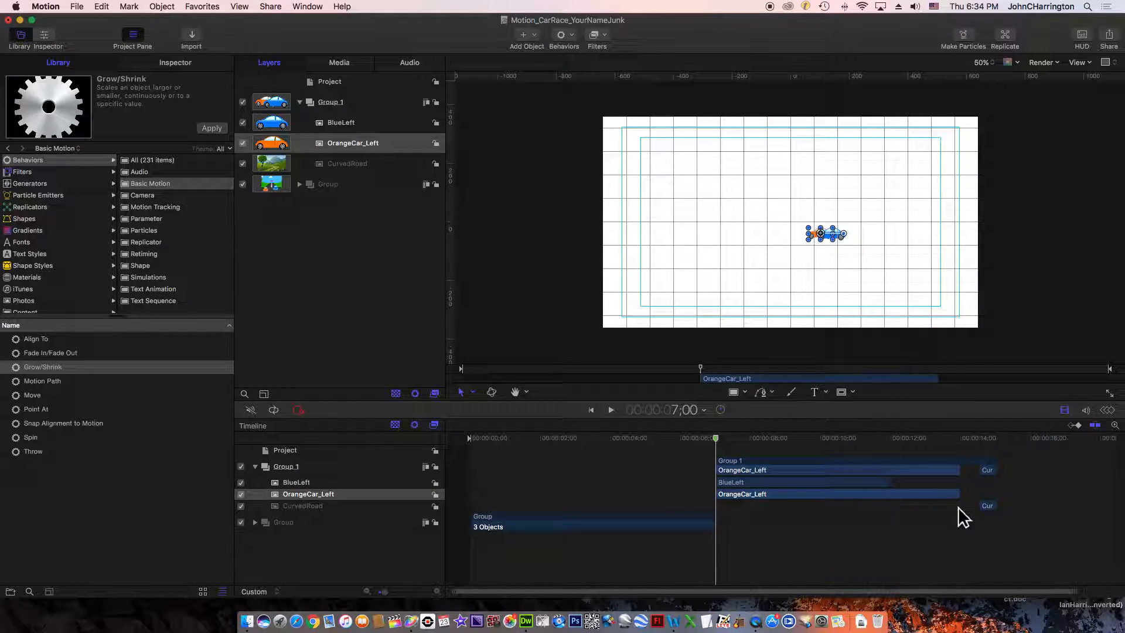
- Move the CurvedRoad clip to start at 7;00 and adjust the CurvedRoad and OrangeCar_Left ends to about 13 seconds
{"action": "left_click_drag", "start_coordinate": [992, 509], "coordinate": [790, 510]}
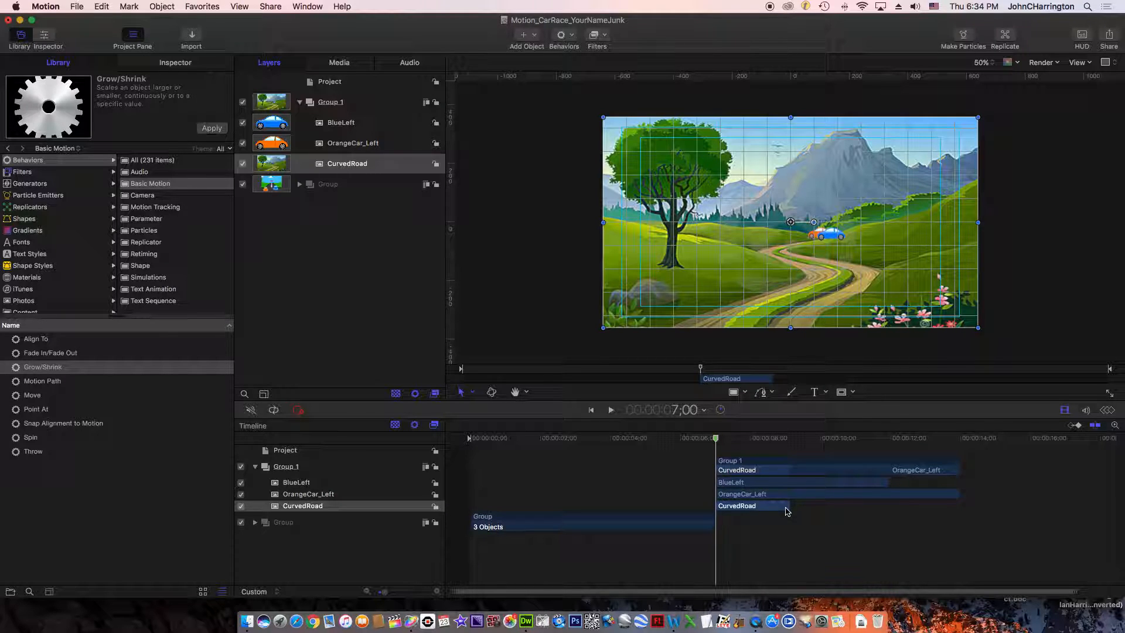
{"action": "left_click_drag", "start_coordinate": [788, 508], "coordinate": [923, 494]}
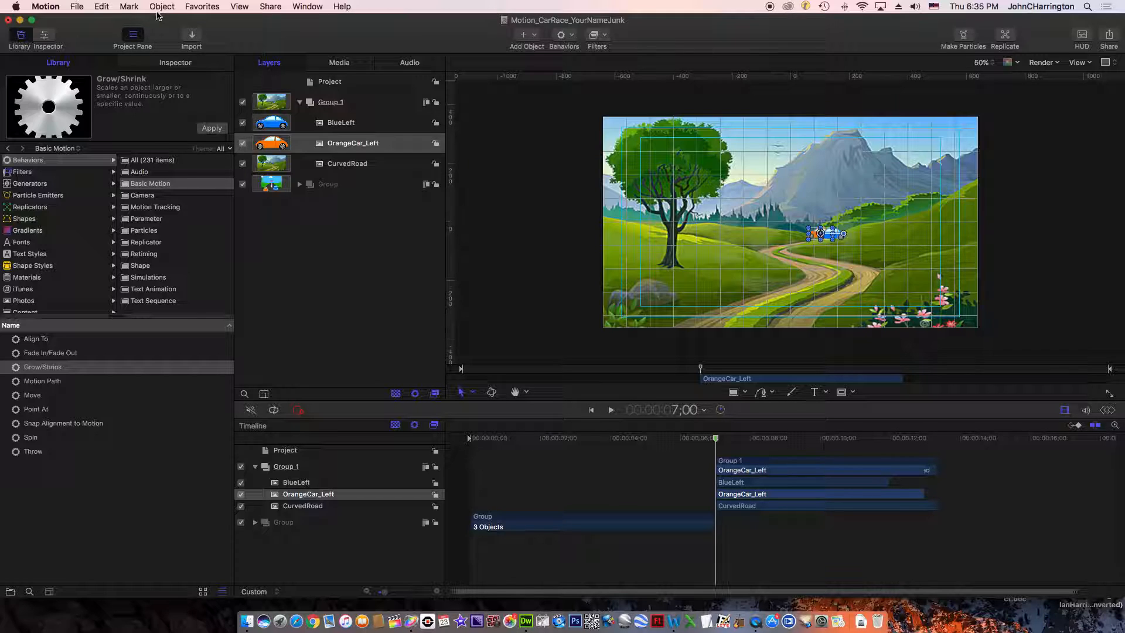
- Open the recent ModelCarRace project to check where its curved-road scene ends, and switch back to Motion_CarRace_YourNameJunk
{"action": "left_click", "coordinate": [77, 7]}
{"action": "mouse_move", "coordinate": [115, 57]}
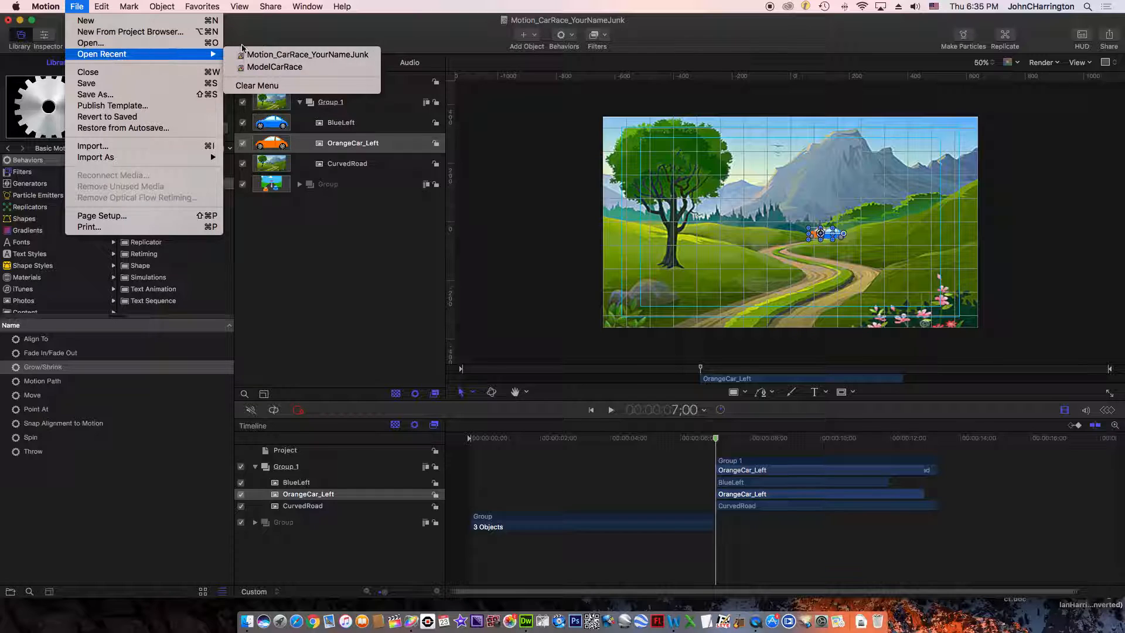
{"action": "left_click", "coordinate": [275, 67]}
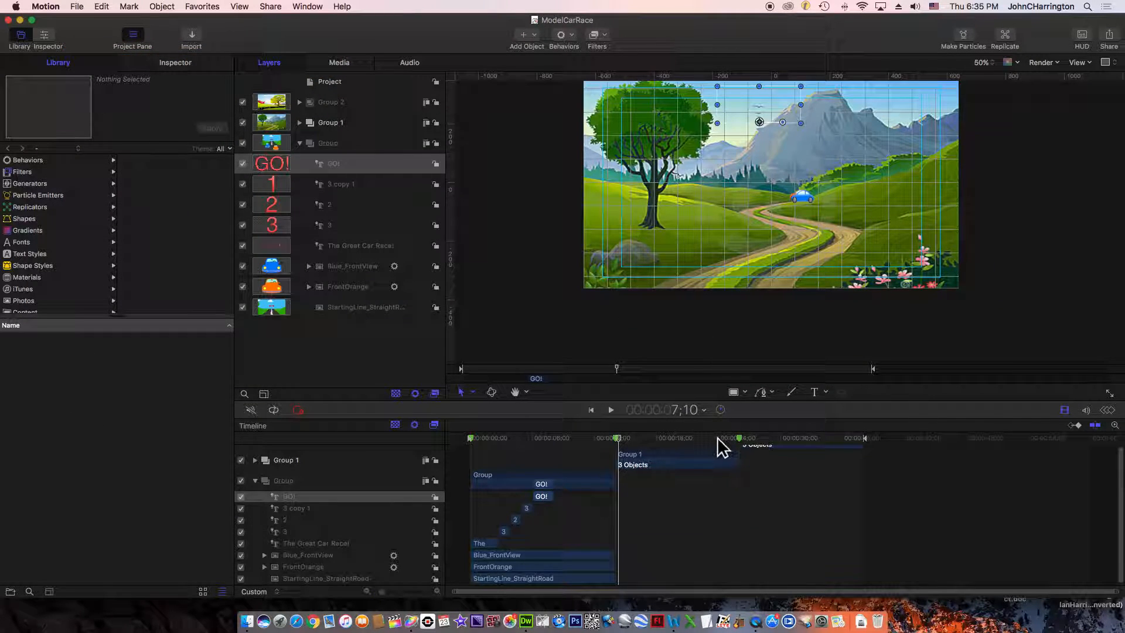
{"action": "left_click_drag", "start_coordinate": [717, 437], "coordinate": [737, 441]}
{"action": "left_click", "coordinate": [81, 9]}
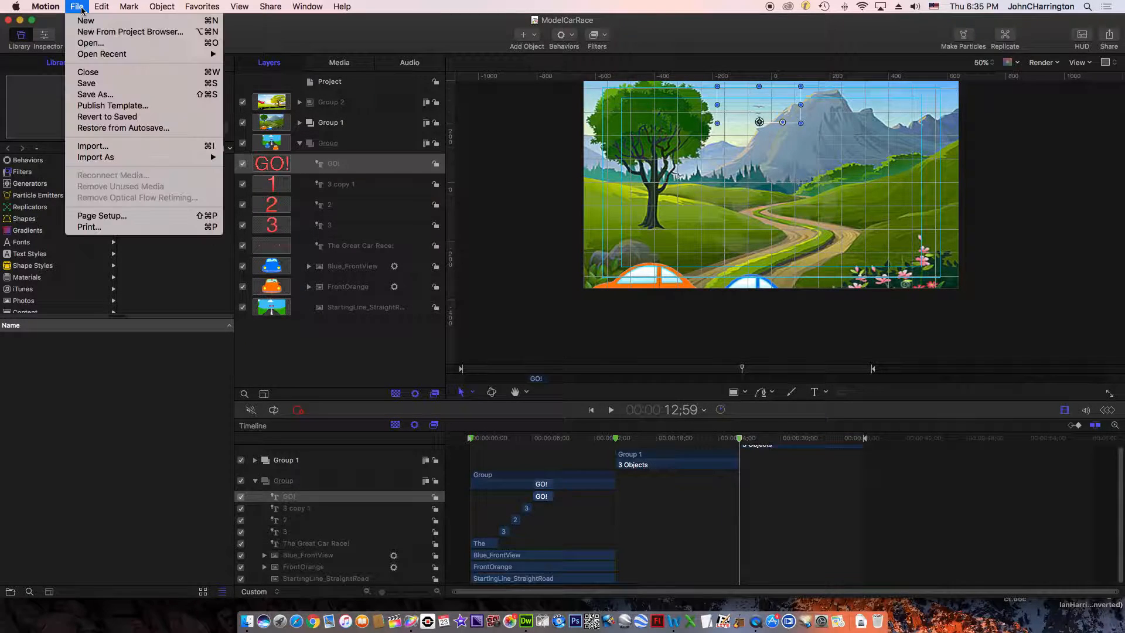
{"action": "mouse_move", "coordinate": [101, 57]}
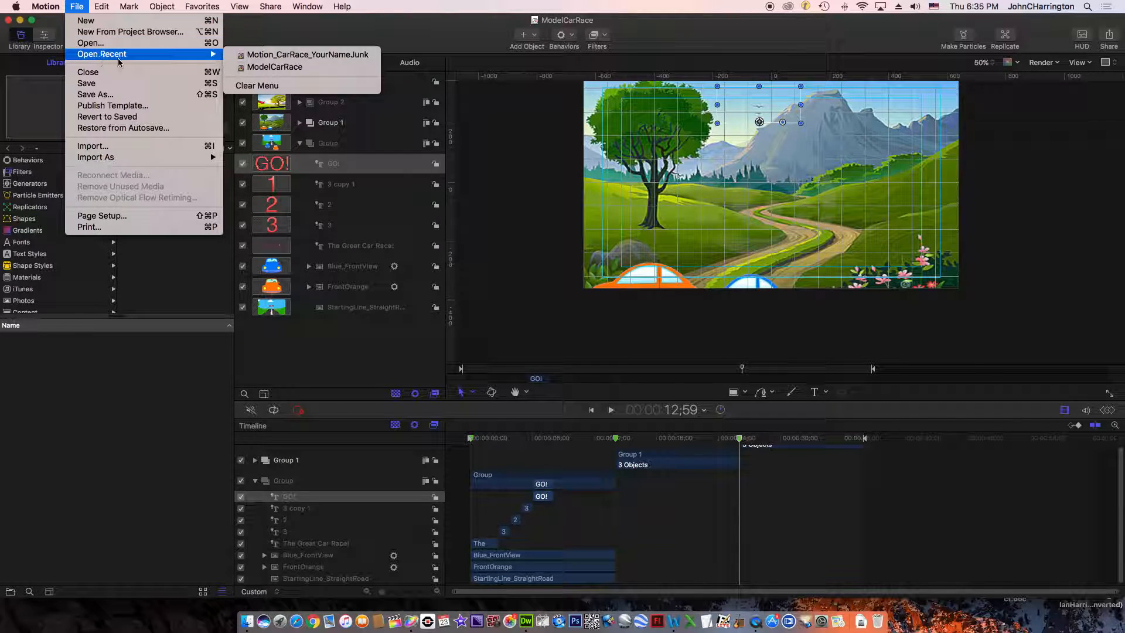
{"action": "left_click", "coordinate": [264, 54]}
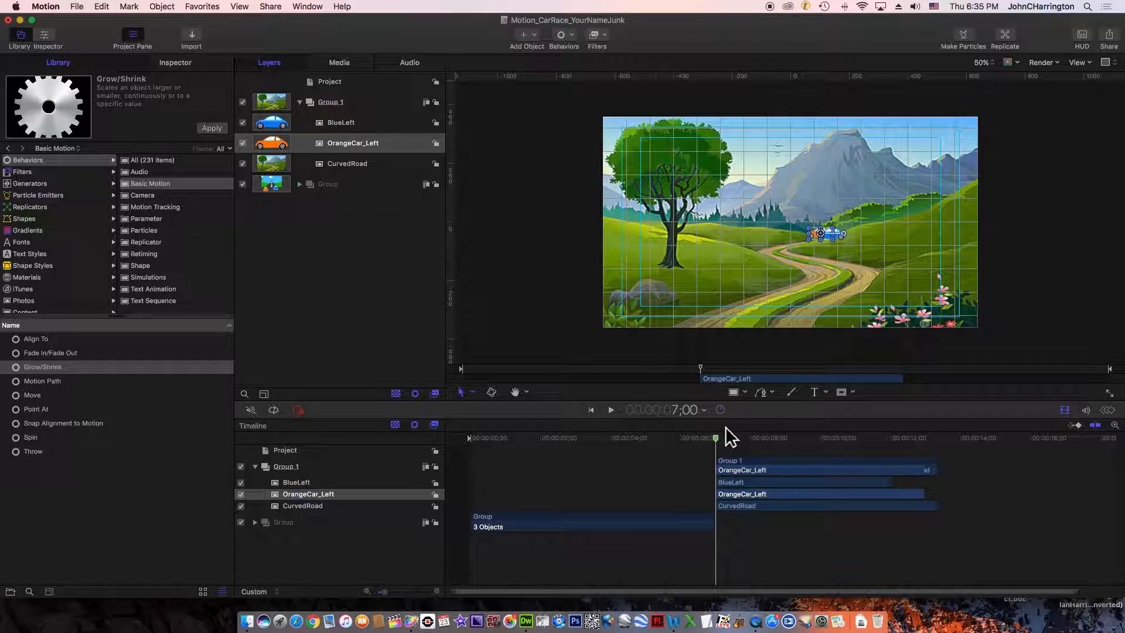
- Place the playhead at 13;00 and add a timeline marker there for the end of the curved-road scene
{"action": "left_click_drag", "start_coordinate": [792, 437], "coordinate": [930, 460]}
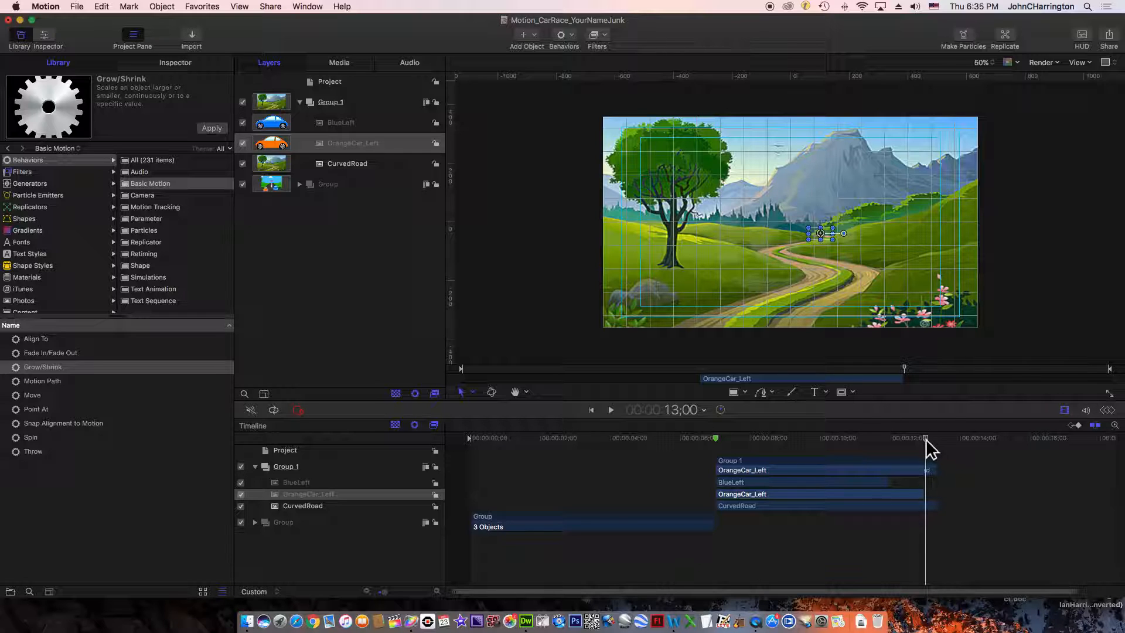
{"action": "right_click", "coordinate": [926, 439]}
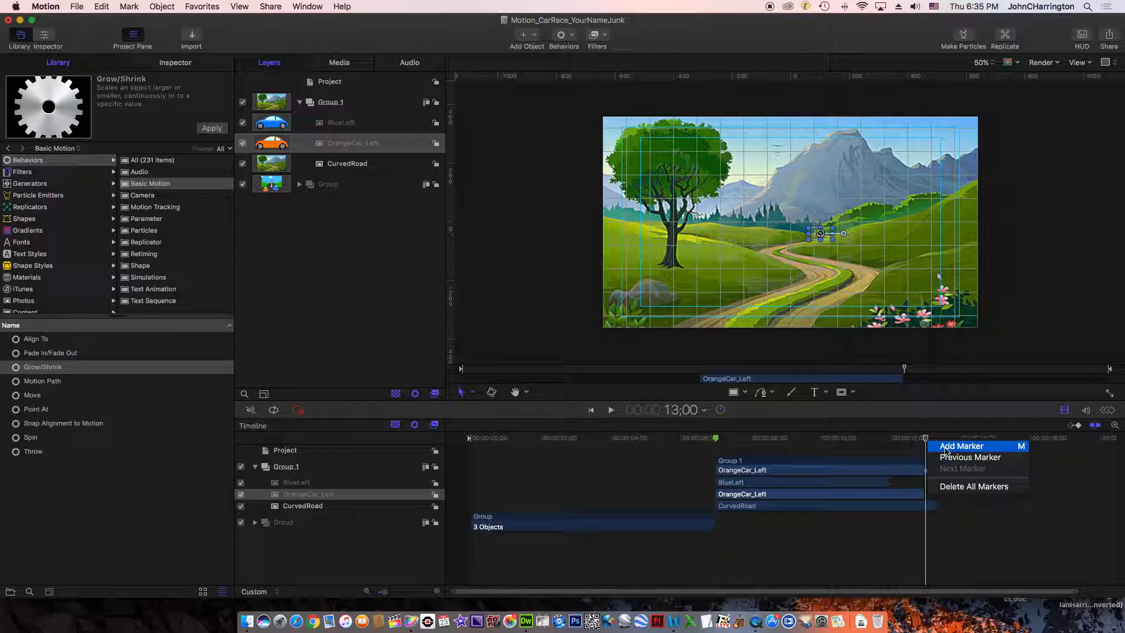
{"action": "left_click", "coordinate": [945, 447]}
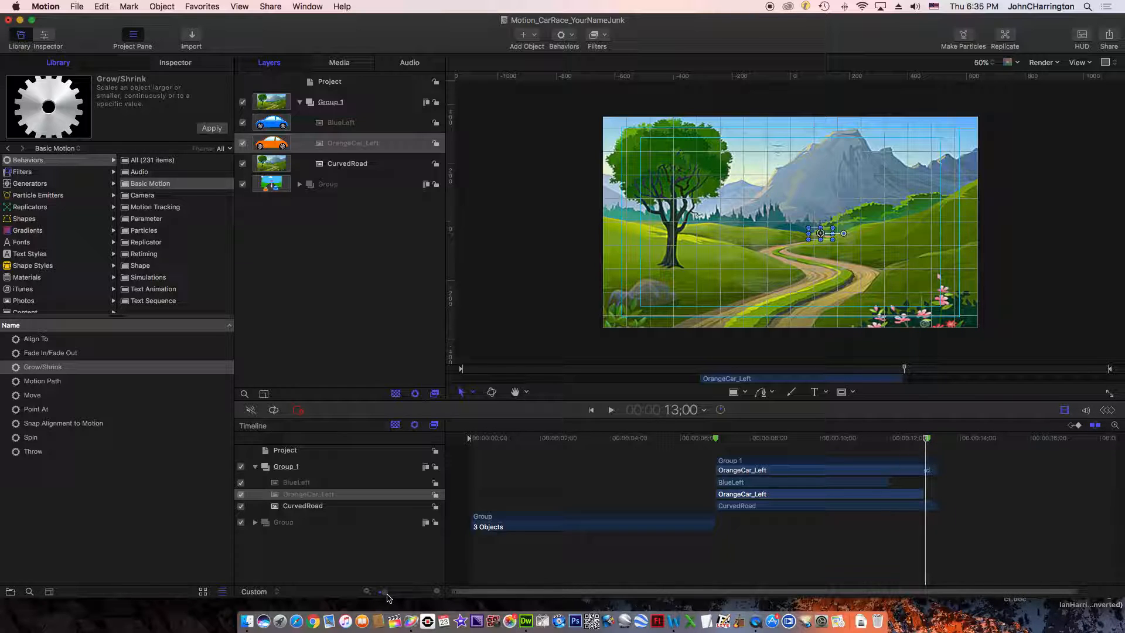
- Adjust the ends of the BlueLeft, CurvedRoad and OrangeCar_Left clips to meet the playhead at 13;00
{"action": "left_click_drag", "start_coordinate": [384, 592], "coordinate": [417, 595]}
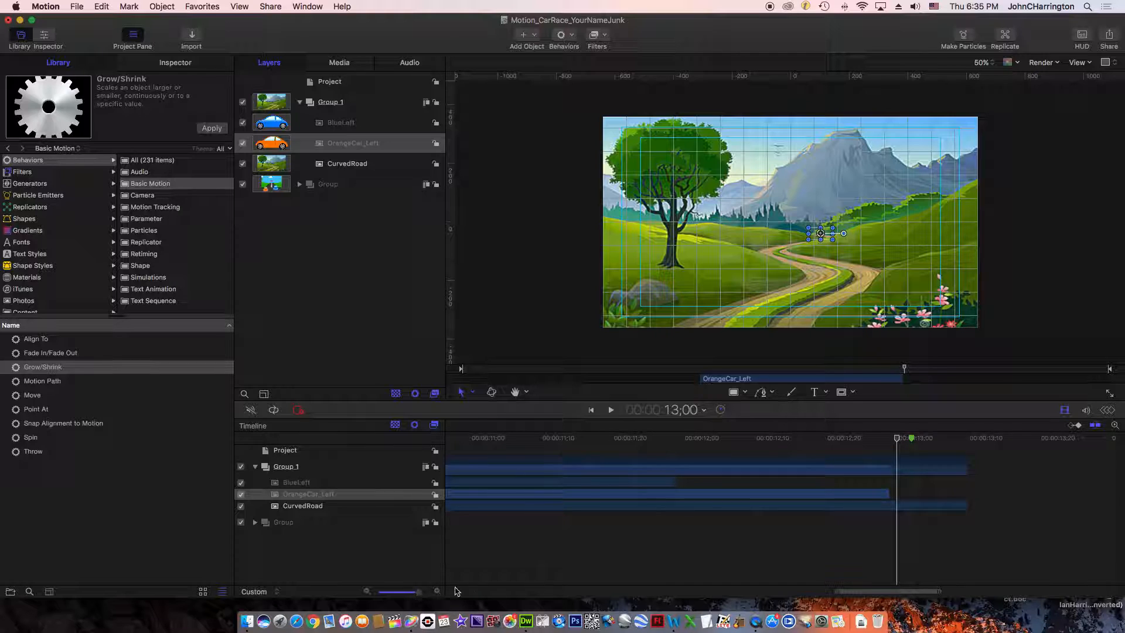
{"action": "left_click", "coordinate": [663, 484]}
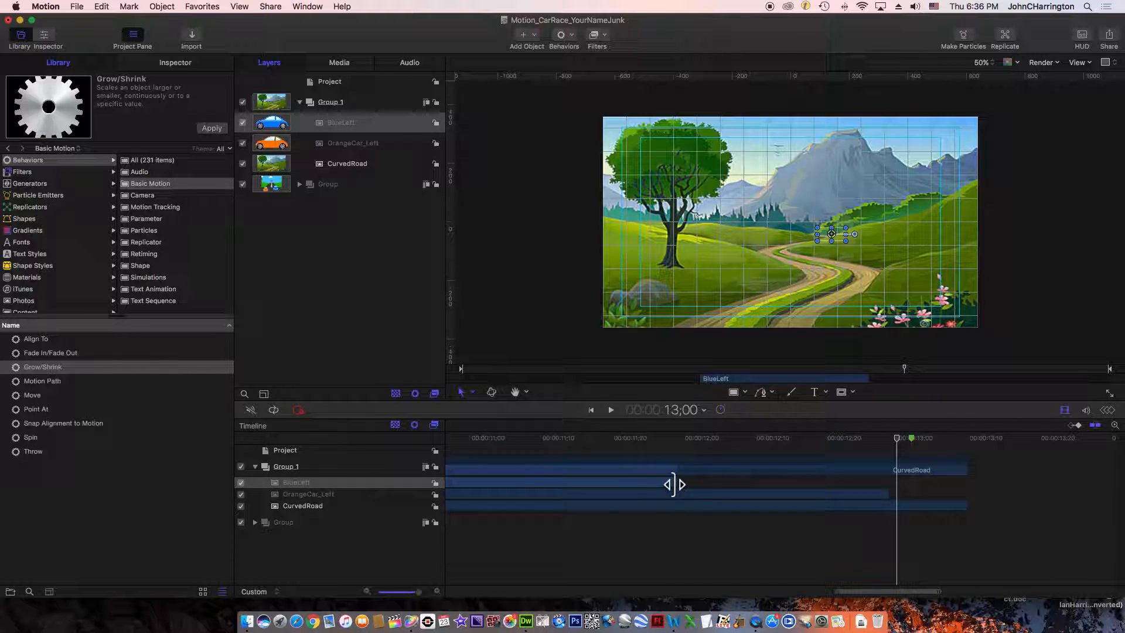
{"action": "left_click_drag", "start_coordinate": [674, 484], "coordinate": [896, 495]}
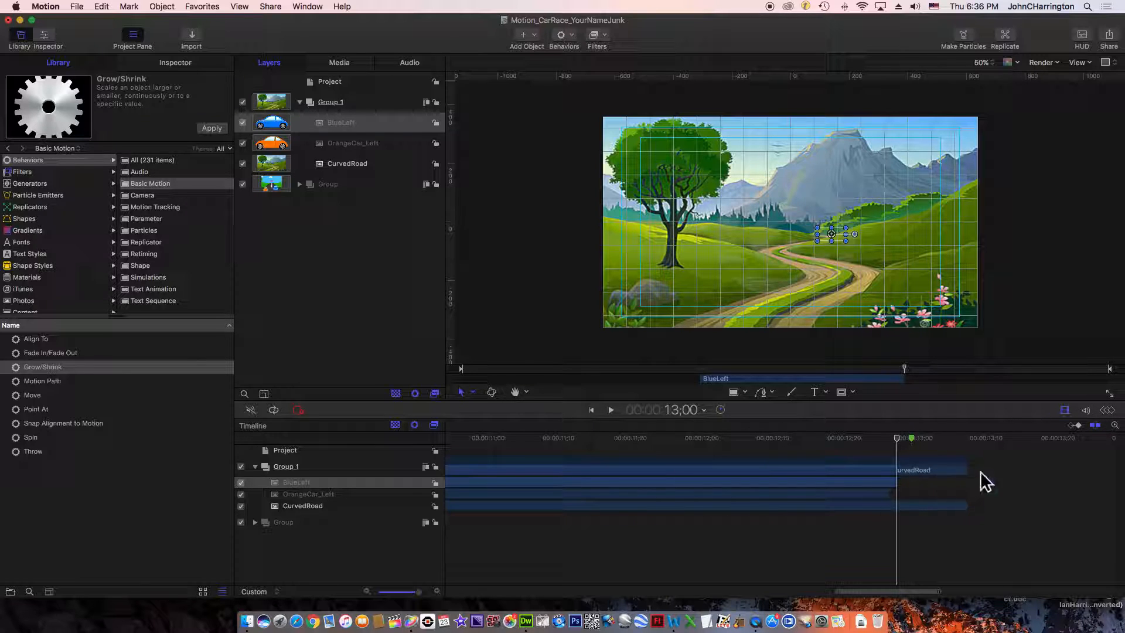
{"action": "left_click", "coordinate": [965, 471]}
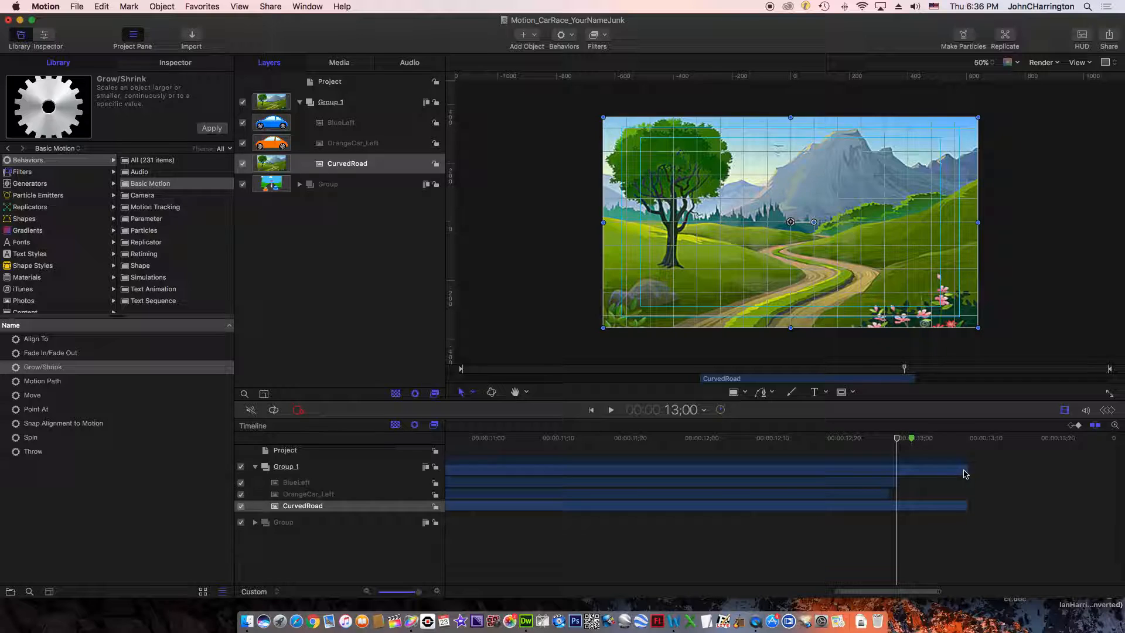
{"action": "left_click_drag", "start_coordinate": [967, 469], "coordinate": [893, 471]}
{"action": "left_click", "coordinate": [885, 495]}
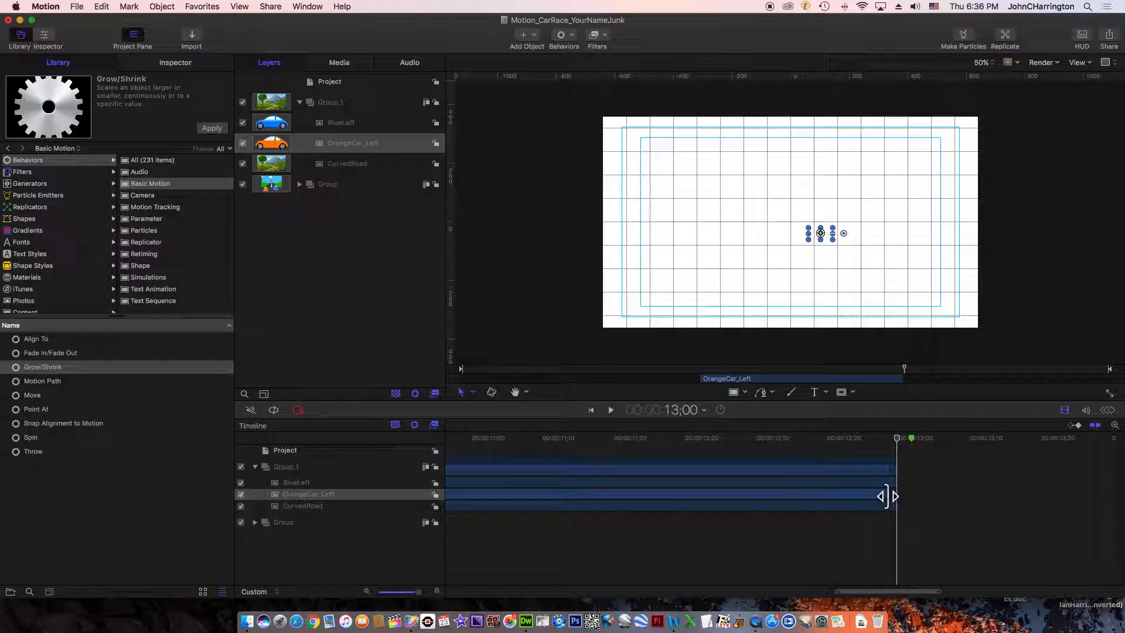
{"action": "left_click_drag", "start_coordinate": [889, 496], "coordinate": [899, 496]}
- Move the playhead onto the marker at 13;02 and extend the ends of all three Group 1 clips to it
{"action": "left_click_drag", "start_coordinate": [420, 595], "coordinate": [434, 596]}
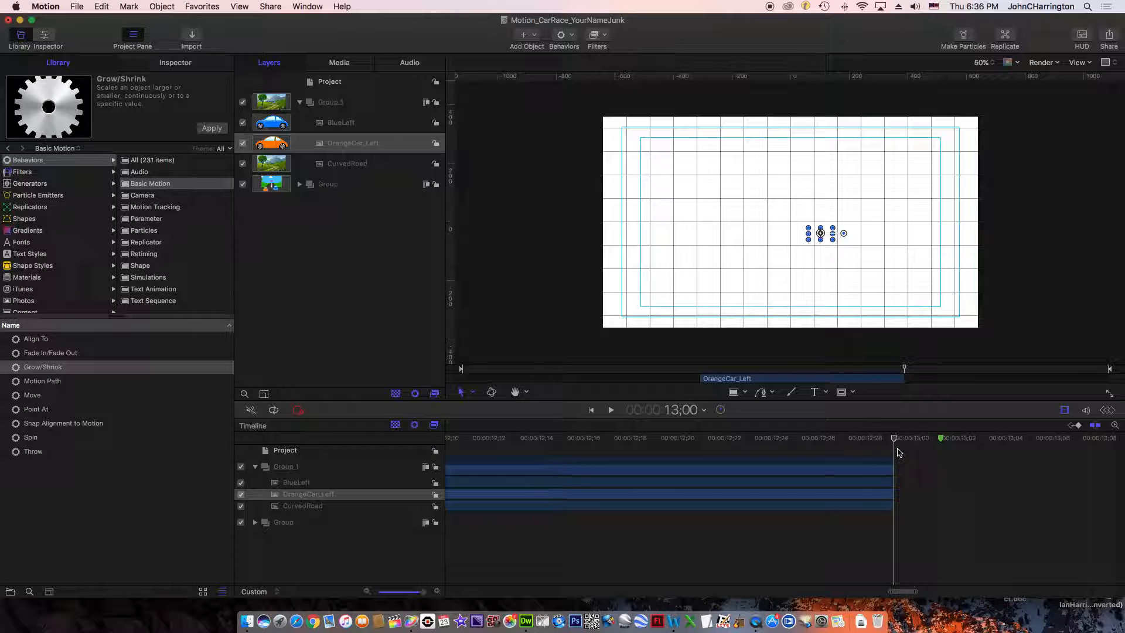
{"action": "left_click_drag", "start_coordinate": [892, 438], "coordinate": [937, 479]}
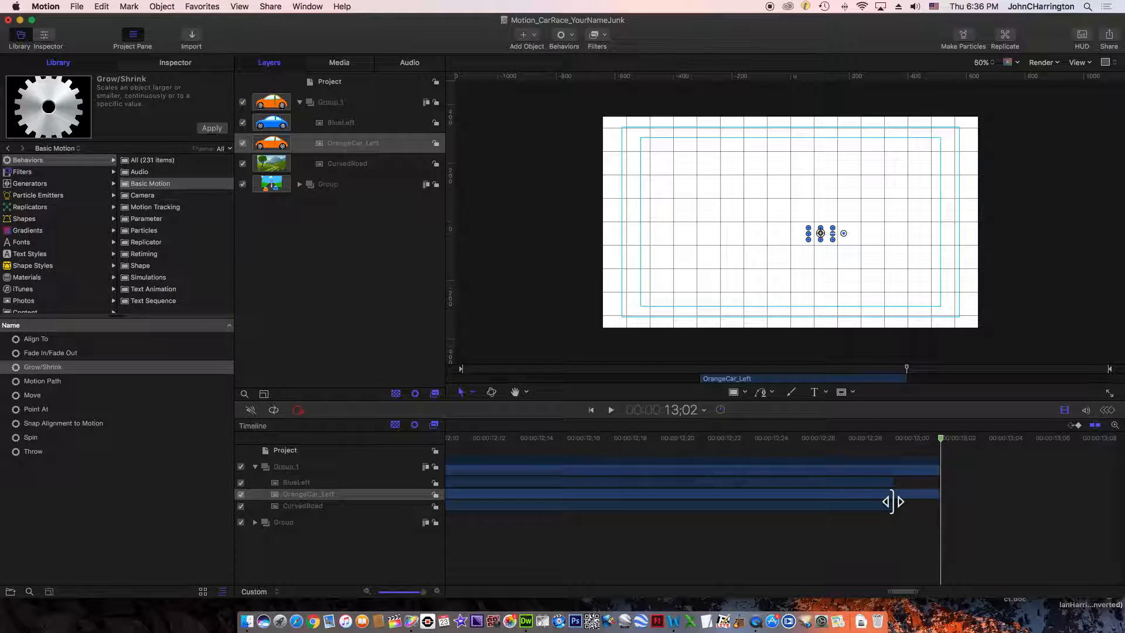
{"action": "left_click_drag", "start_coordinate": [892, 509], "coordinate": [938, 511]}
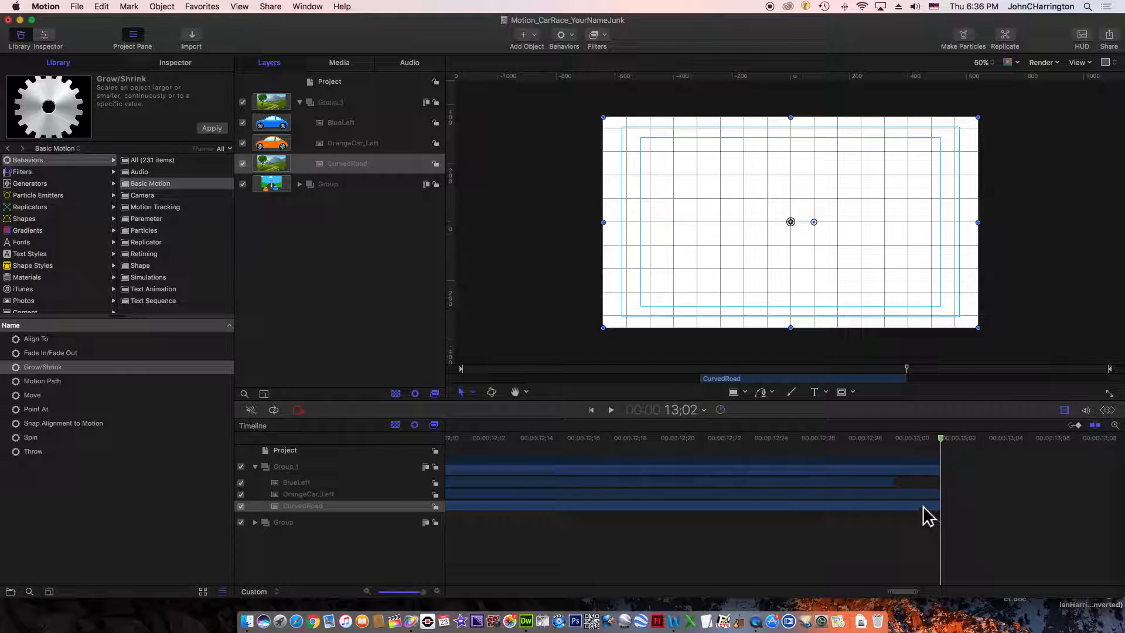
{"action": "left_click", "coordinate": [892, 480]}
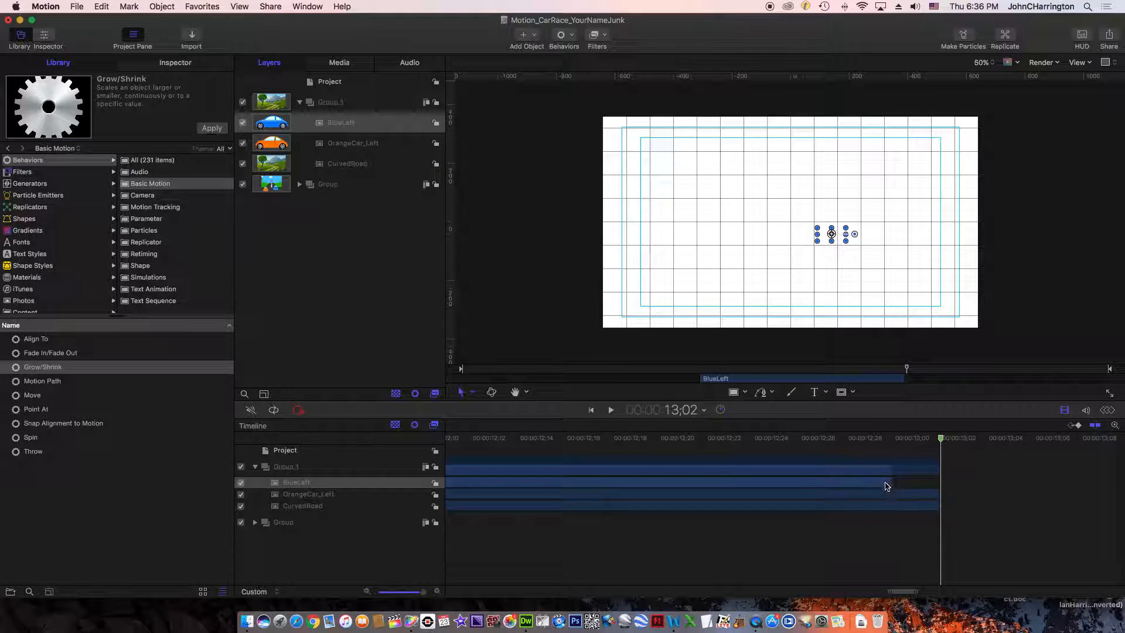
{"action": "left_click_drag", "start_coordinate": [892, 484], "coordinate": [936, 486]}
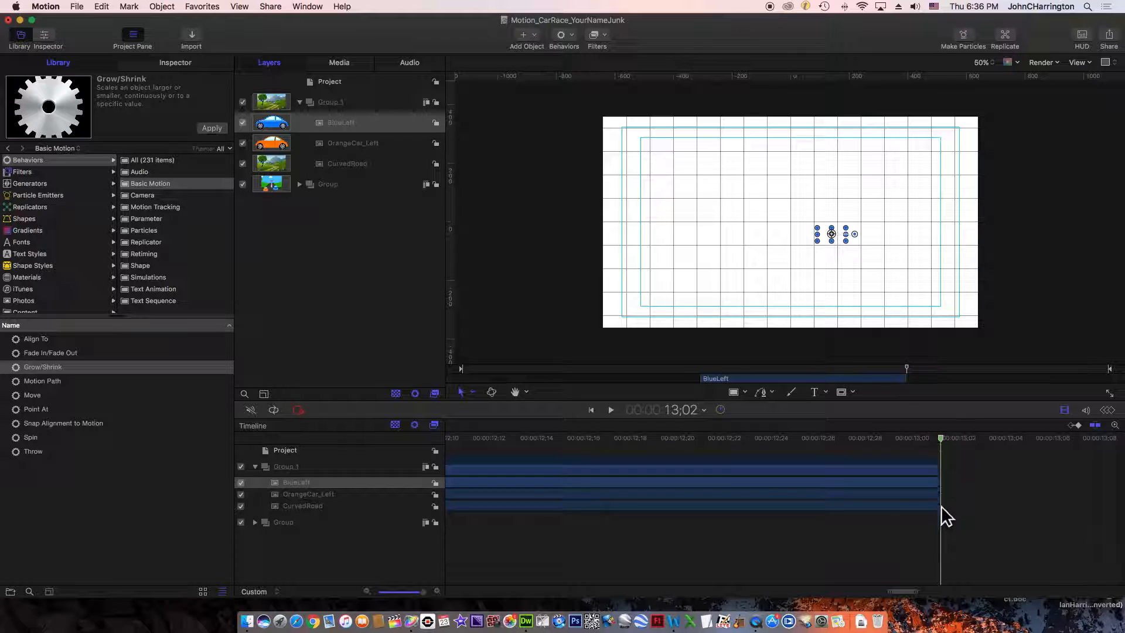
{"action": "left_click_drag", "start_coordinate": [423, 591], "coordinate": [394, 593]}
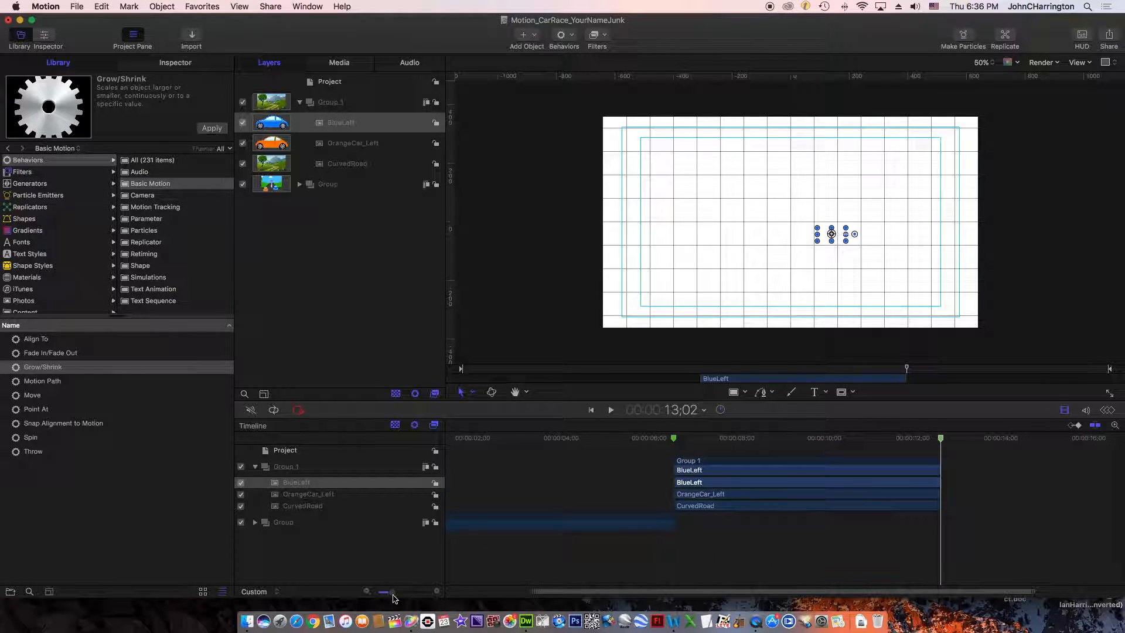